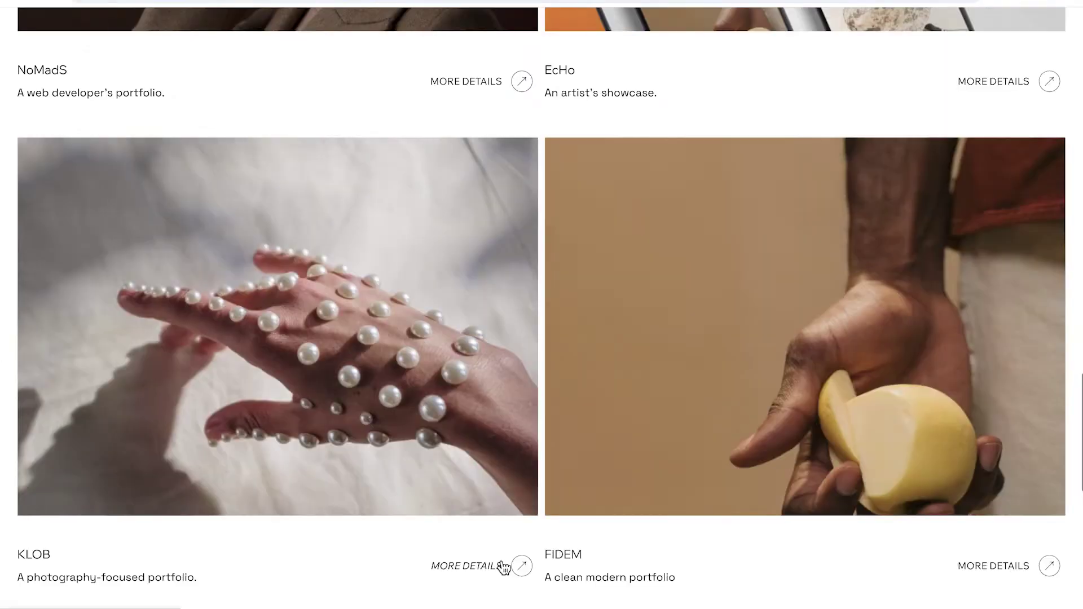
- In the live preview, open the NoMadS project's green item page and scroll through it
{"action": "scroll", "coordinate": [504, 567], "scroll_direction": "up", "scroll_amount": 8}
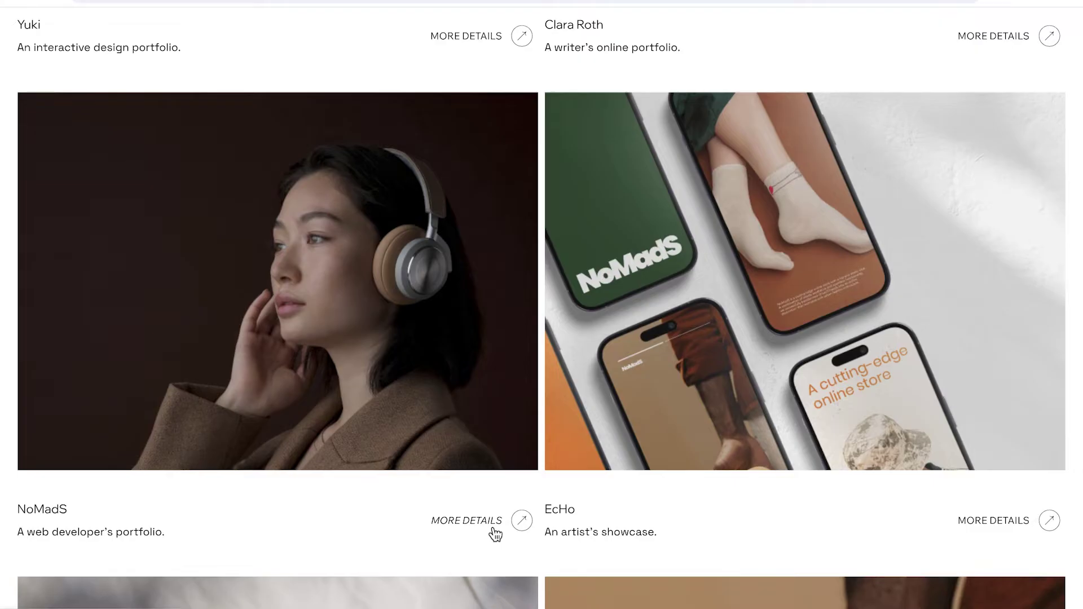
{"action": "left_click", "coordinate": [493, 529]}
{"action": "scroll", "coordinate": [492, 529], "scroll_direction": "down", "scroll_amount": 3}
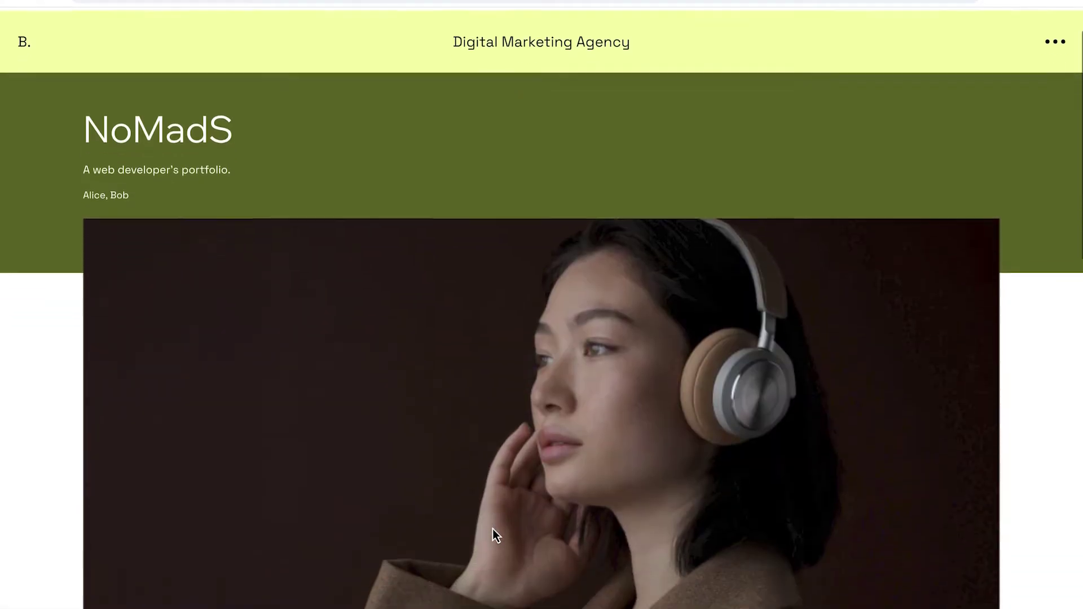
{"action": "scroll", "coordinate": [493, 529], "scroll_direction": "down", "scroll_amount": 5}
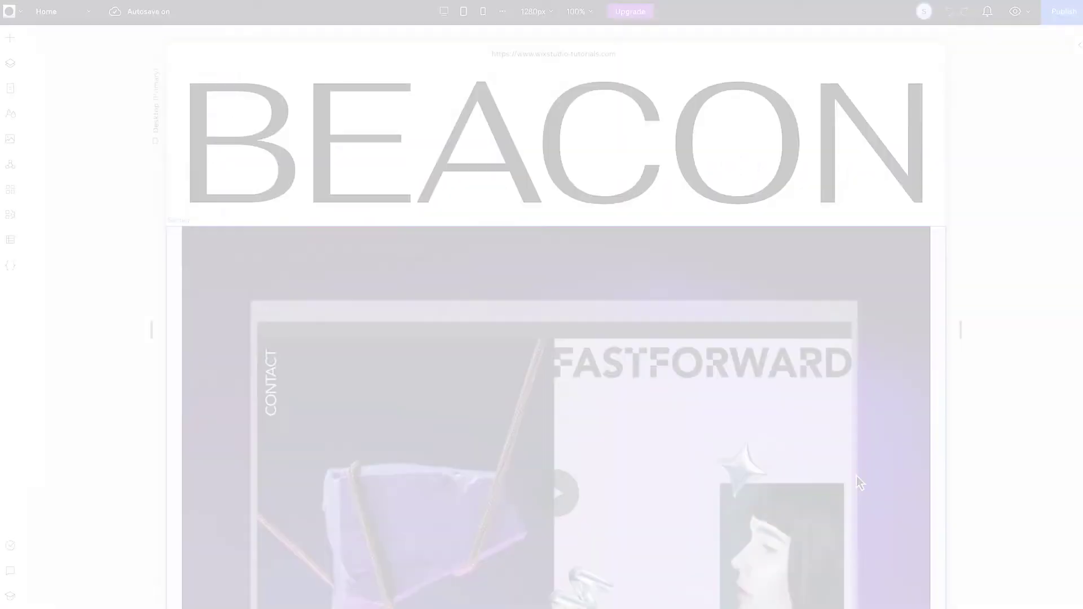
- Scroll the Home page canvas down to the placeholder project card repeater with desert images
{"action": "scroll", "coordinate": [856, 476], "scroll_direction": "down", "scroll_amount": 3}
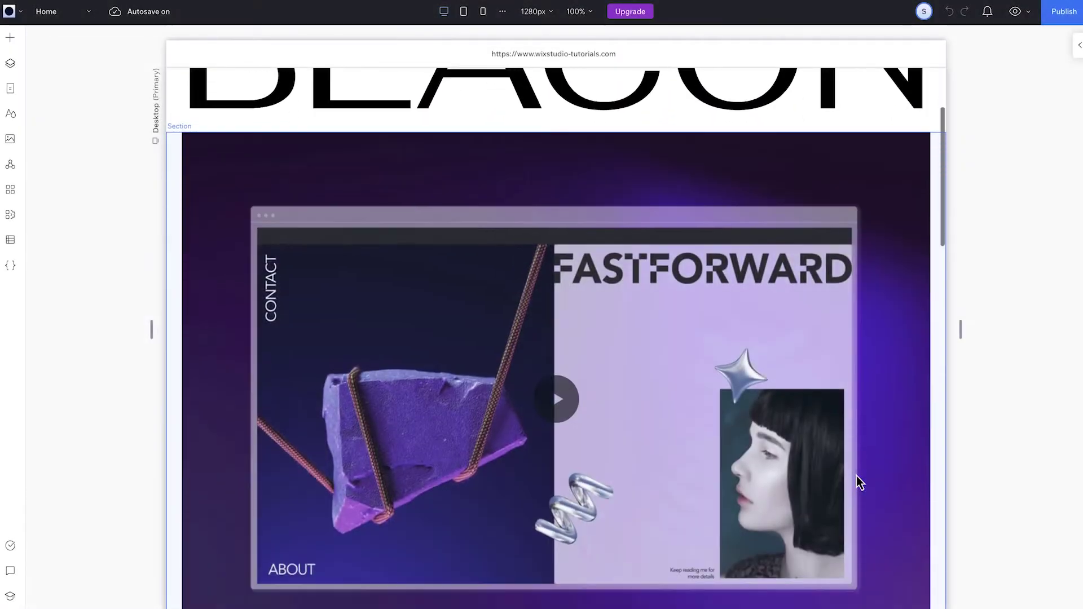
{"action": "scroll", "coordinate": [856, 475], "scroll_direction": "down", "scroll_amount": 10}
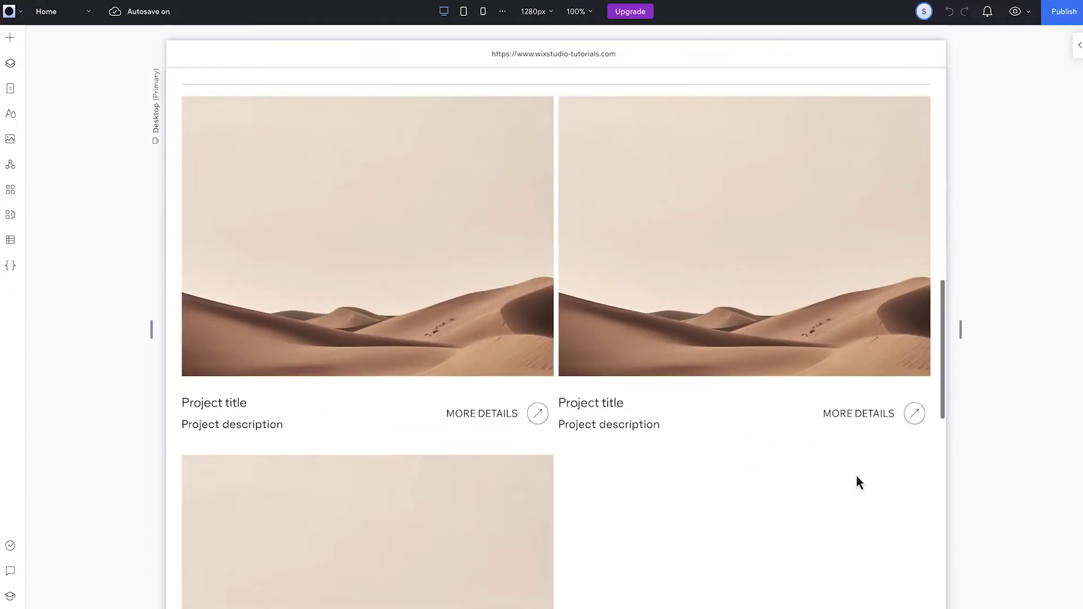
{"action": "scroll", "coordinate": [527, 370], "scroll_direction": "down", "scroll_amount": 2}
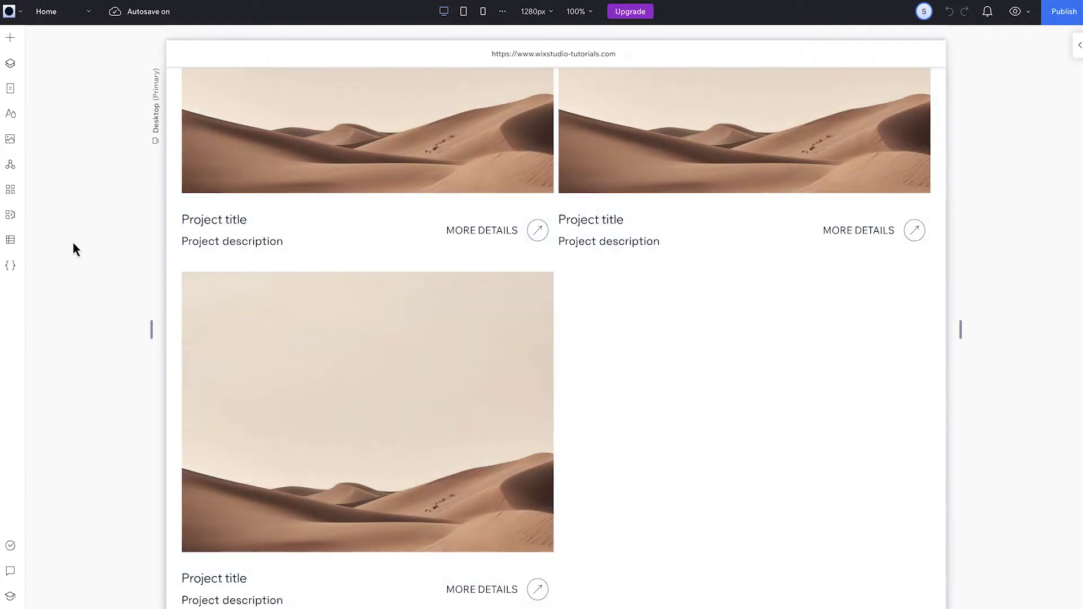
{"action": "left_click", "coordinate": [10, 242]}
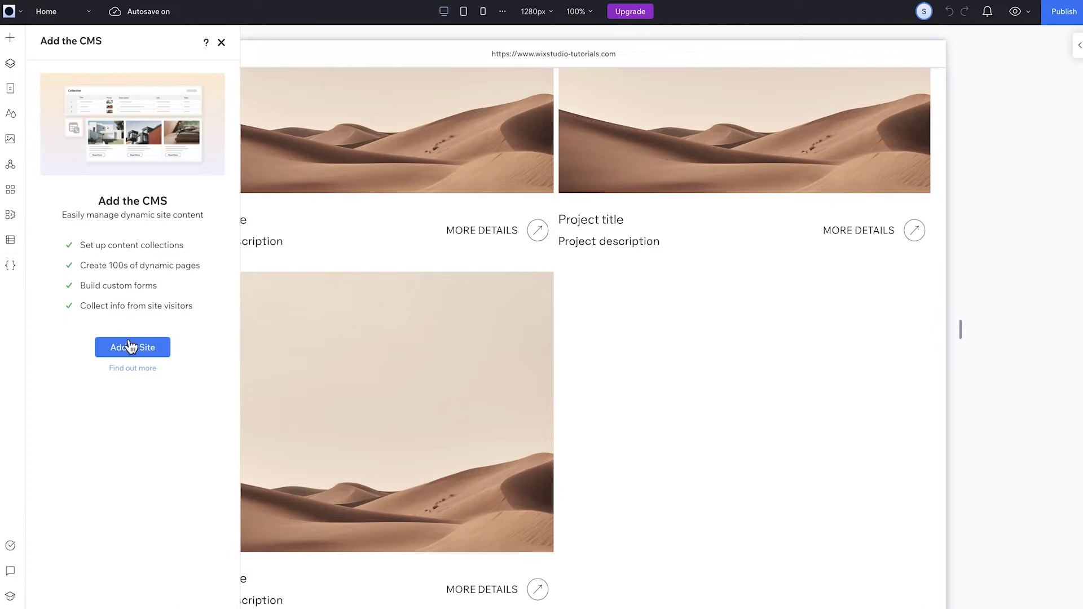
- Add the CMS to the site, preview the Portfolio preset, and dismiss the preset picker unused
{"action": "left_click", "coordinate": [128, 345]}
{"action": "left_click", "coordinate": [328, 298]}
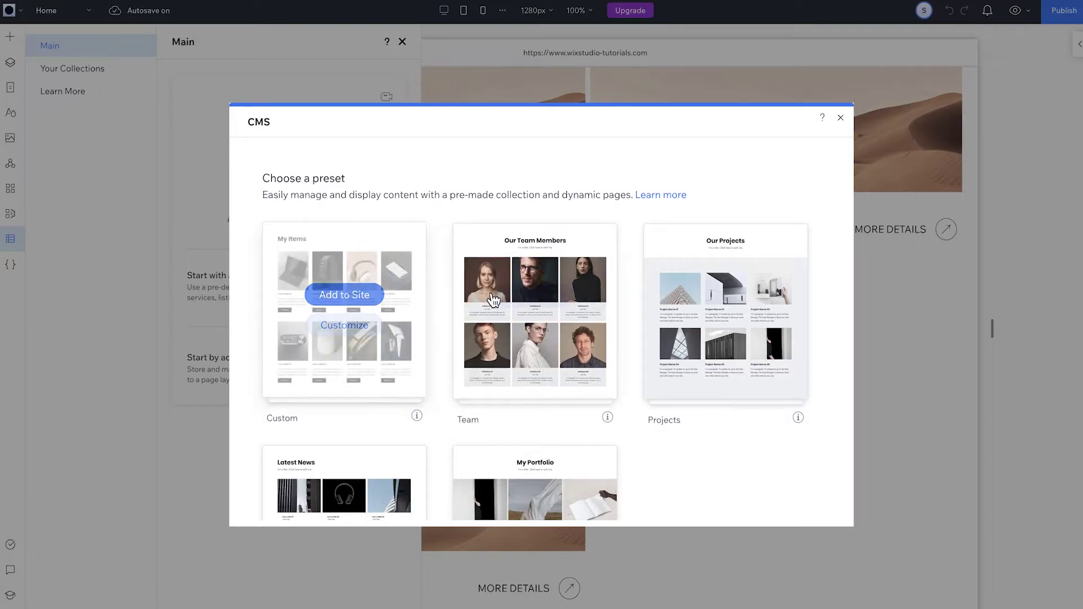
{"action": "scroll", "coordinate": [528, 308], "scroll_direction": "down", "scroll_amount": 3}
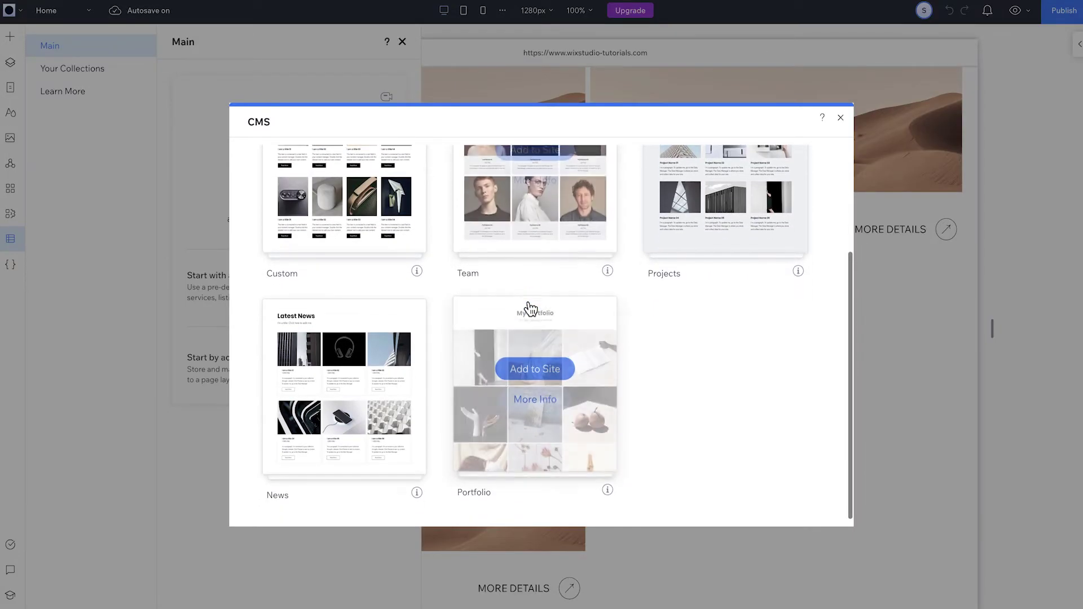
{"action": "left_click", "coordinate": [542, 399]}
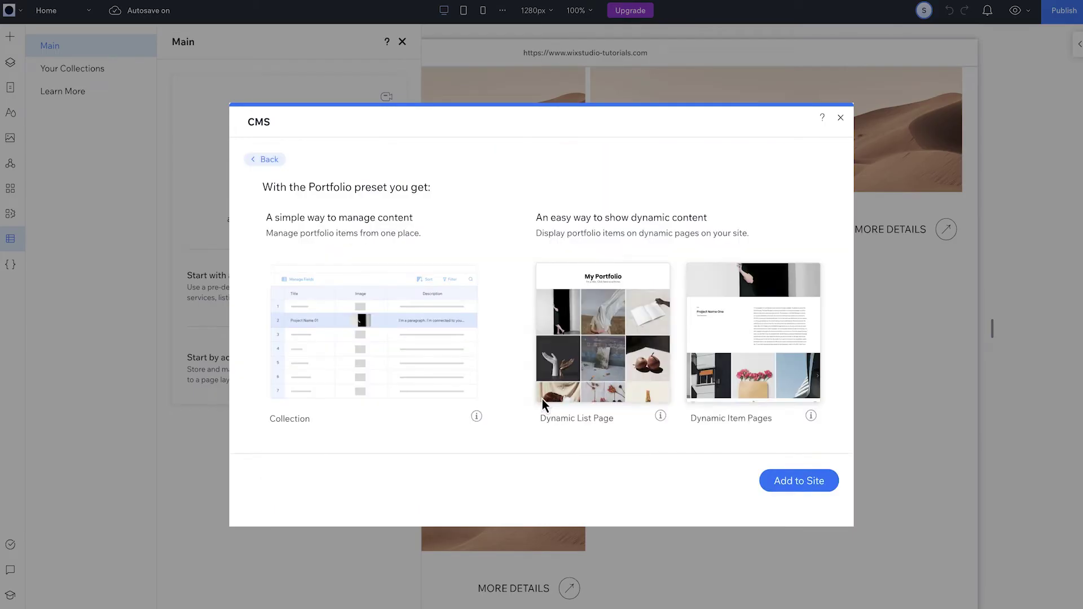
{"action": "left_click", "coordinate": [266, 162]}
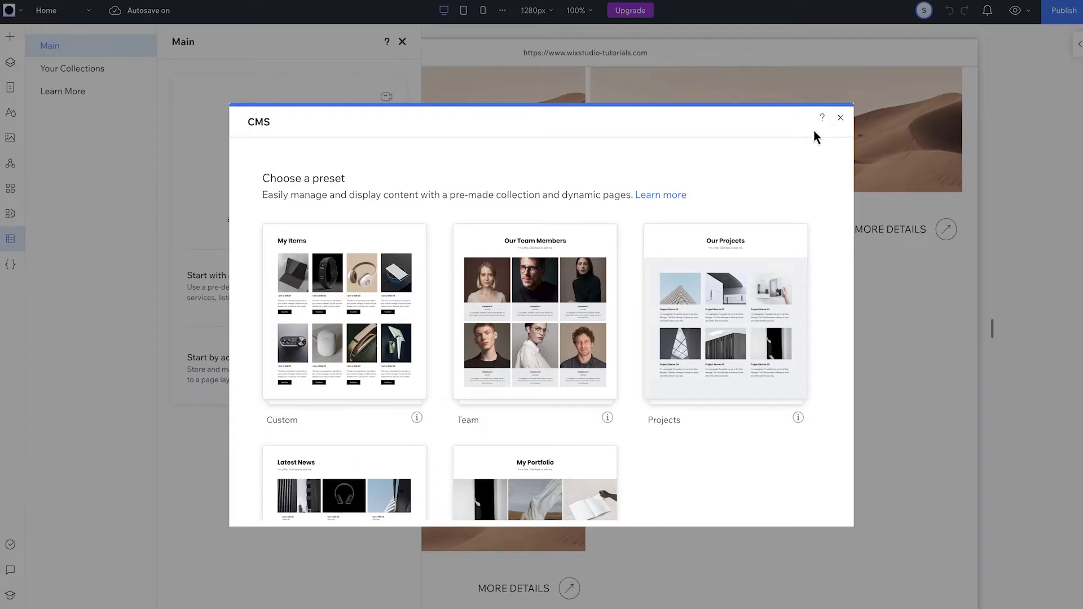
{"action": "left_click", "coordinate": [840, 118]}
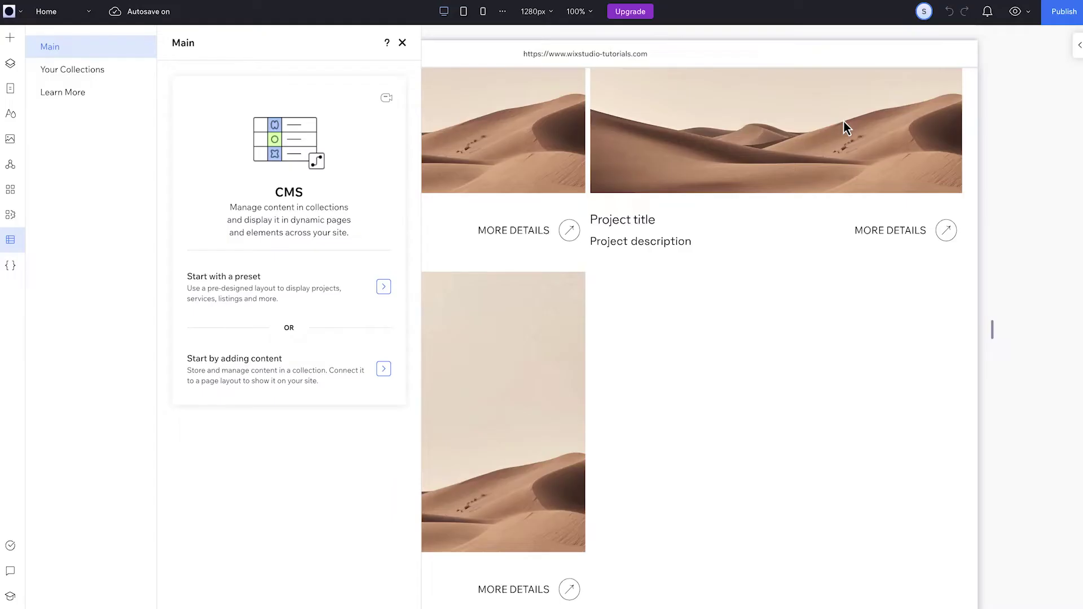
- Create an empty multiple-item collection named 'Projects' from scratch
{"action": "left_click", "coordinate": [106, 70]}
{"action": "left_click", "coordinate": [264, 267]}
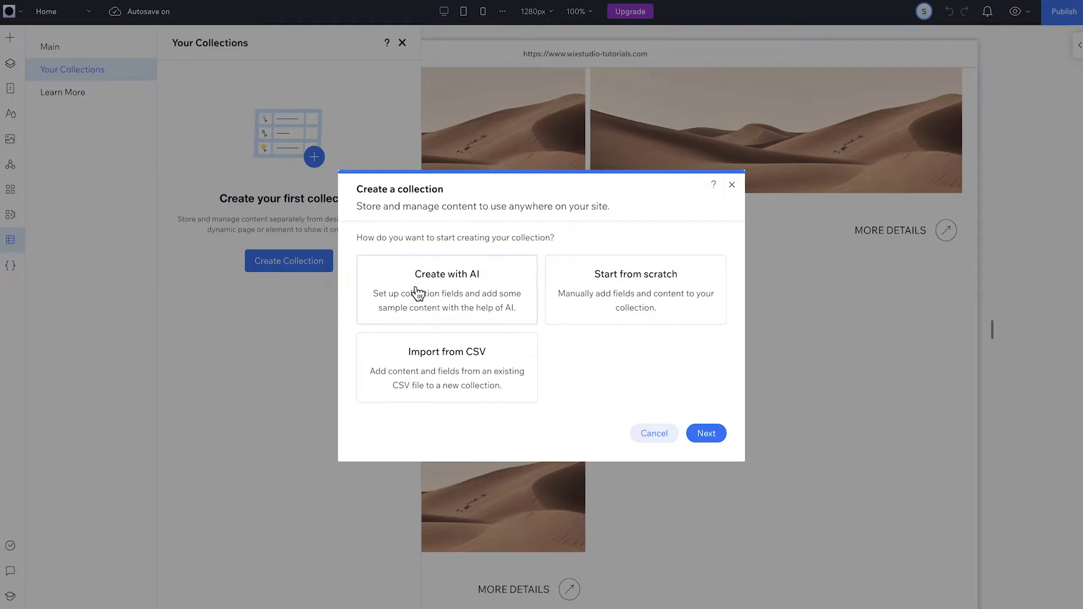
{"action": "left_click", "coordinate": [589, 303]}
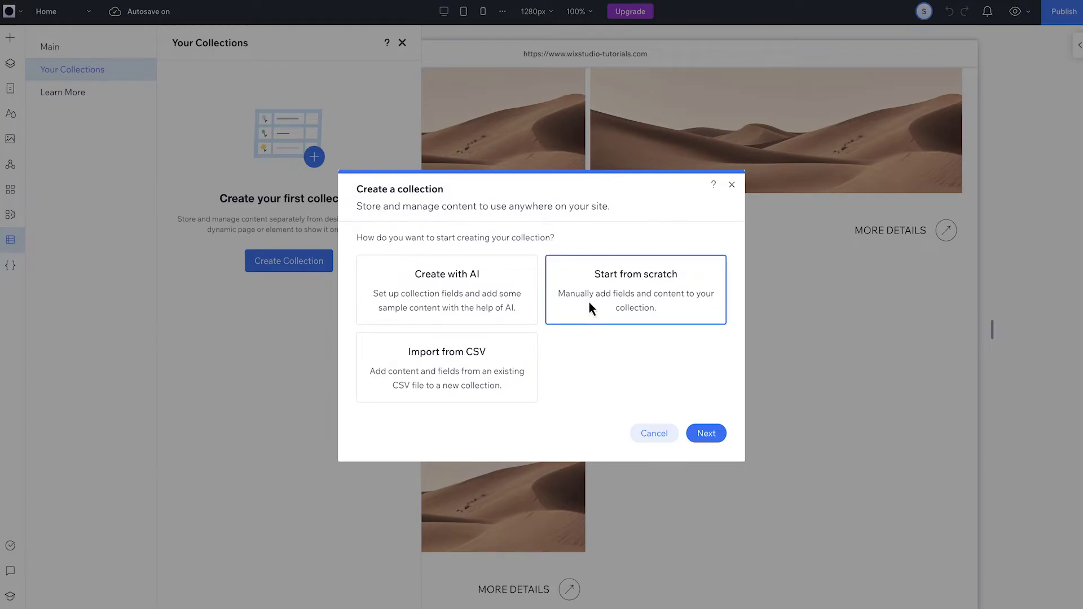
{"action": "left_click", "coordinate": [712, 437]}
{"action": "type", "text": "Projects"}
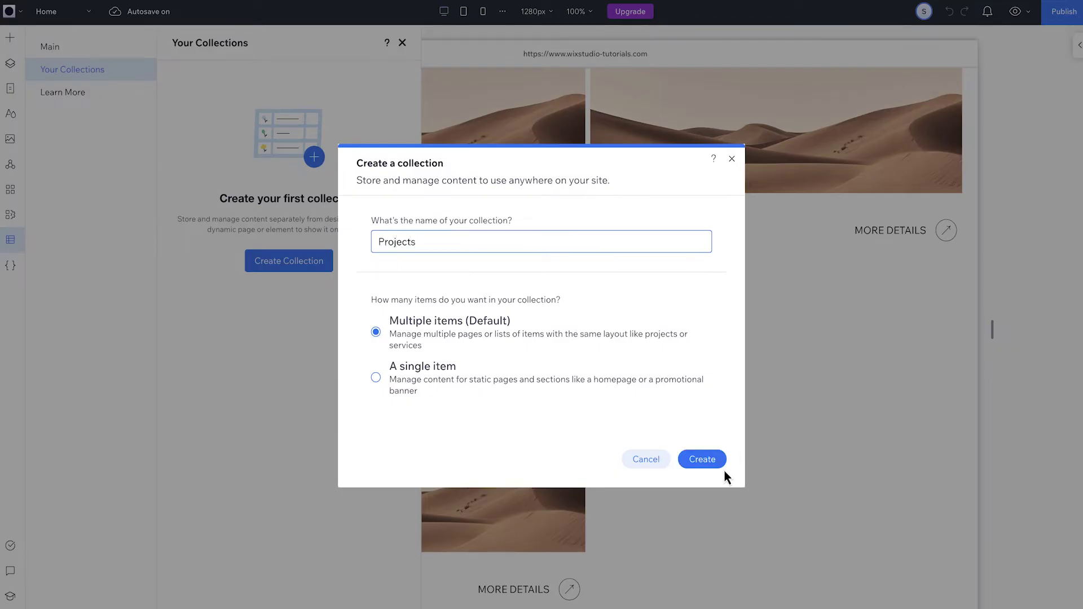
{"action": "left_click", "coordinate": [713, 468]}
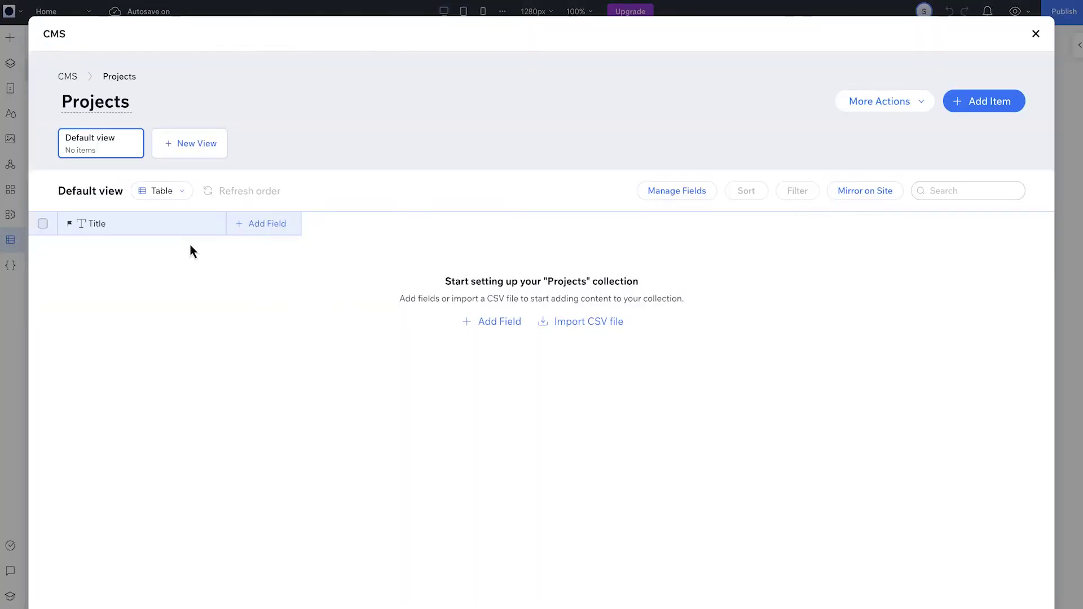
- Add two text fields, 'Short description' and 'Long description', to Projects
{"action": "left_click", "coordinate": [272, 225]}
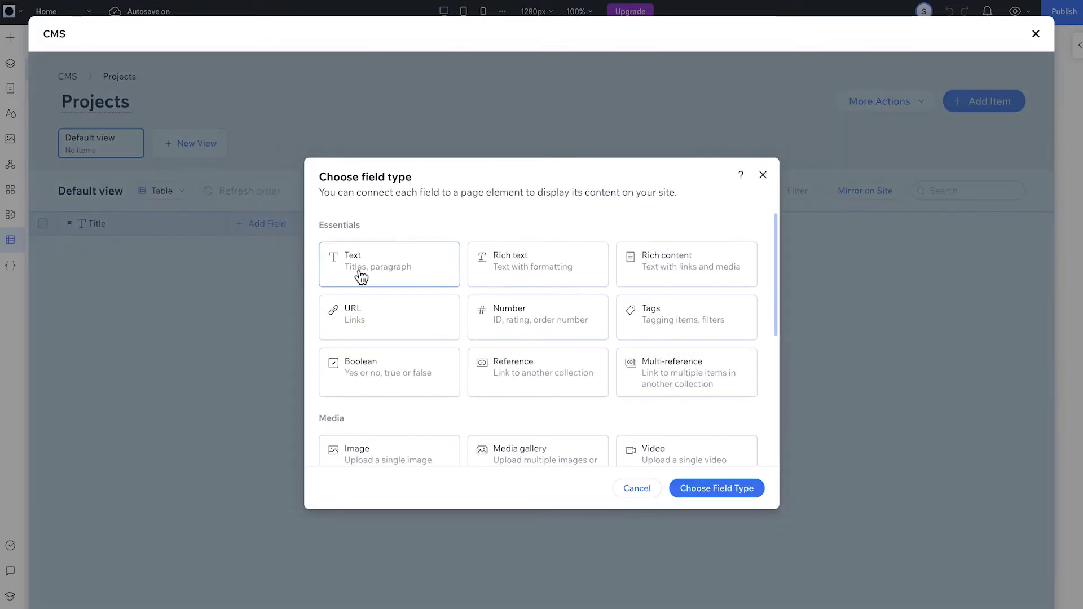
{"action": "left_click", "coordinate": [361, 276]}
{"action": "left_click", "coordinate": [715, 492]}
{"action": "type", "text": "Short "}
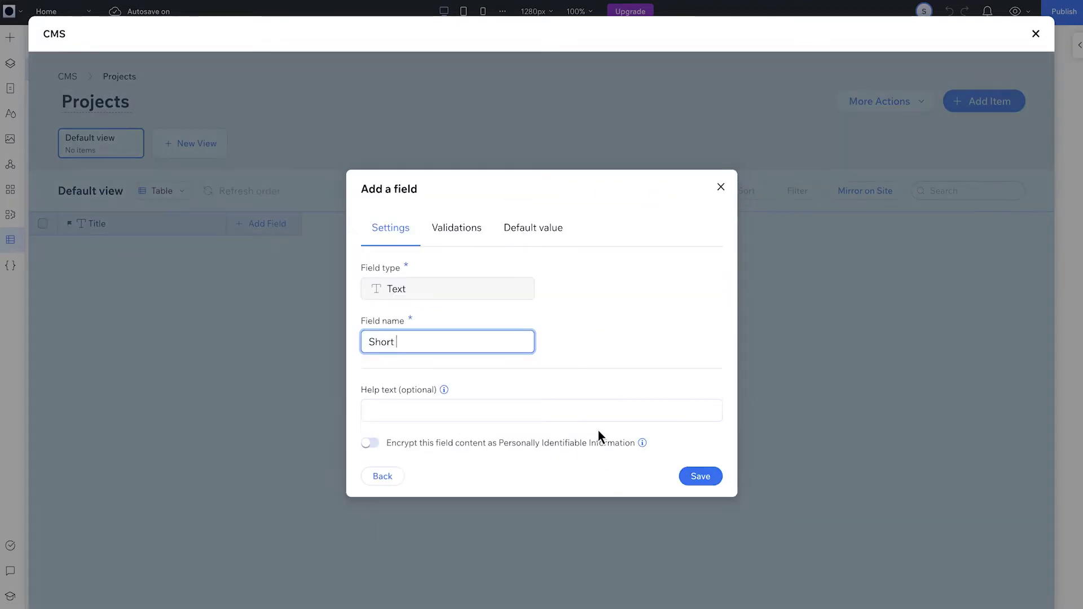
{"action": "type", "text": "description"}
{"action": "left_click", "coordinate": [700, 477]}
{"action": "left_click", "coordinate": [368, 223]}
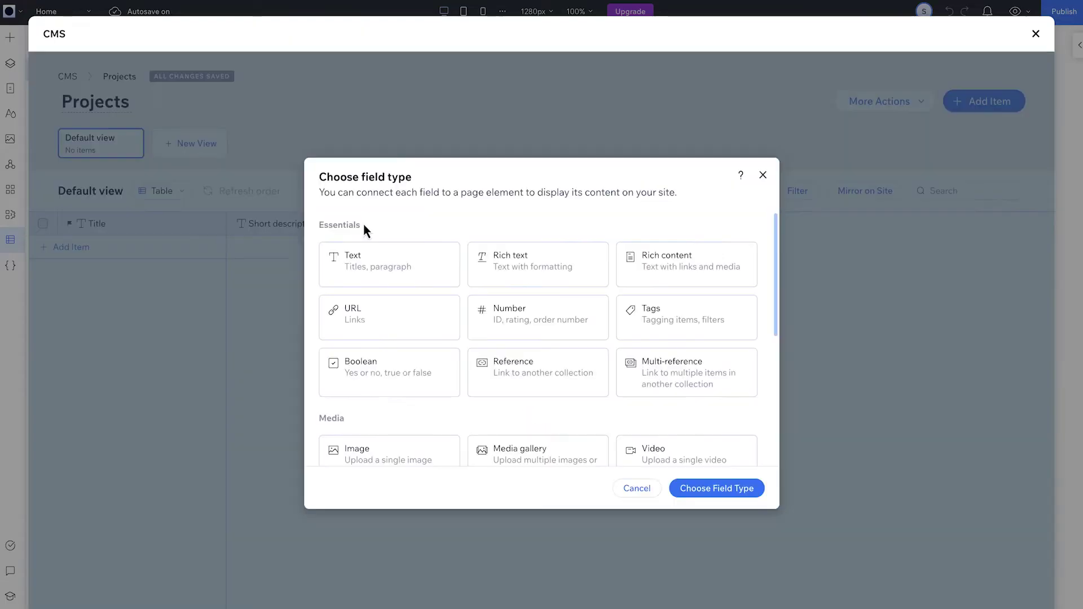
{"action": "left_click", "coordinate": [370, 265]}
{"action": "left_click", "coordinate": [689, 489]}
{"action": "type", "text": "Lon"}
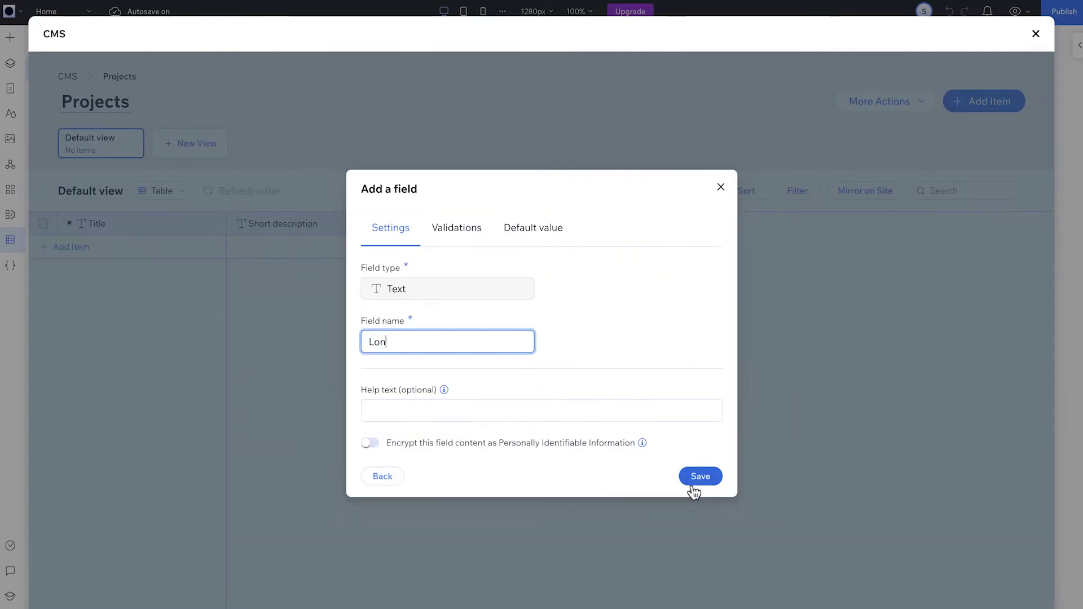
{"action": "type", "text": "g description"}
{"action": "left_click", "coordinate": [701, 477]}
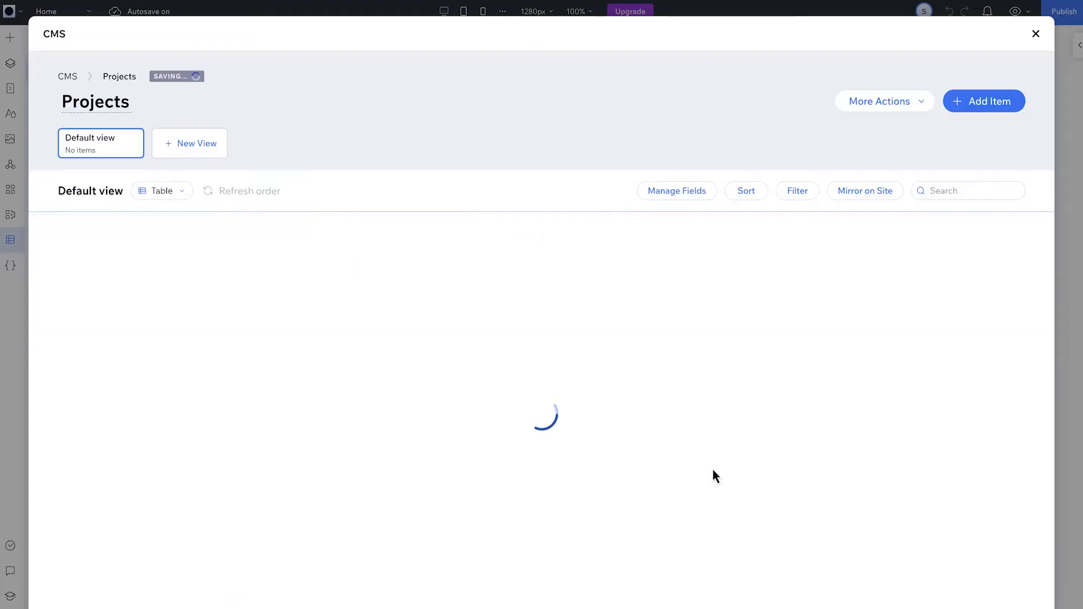
- Add an Image field to Projects and start a first item
{"action": "left_click", "coordinate": [535, 236]}
{"action": "scroll", "coordinate": [537, 239], "scroll_direction": "down", "scroll_amount": 5}
{"action": "left_click", "coordinate": [423, 307]}
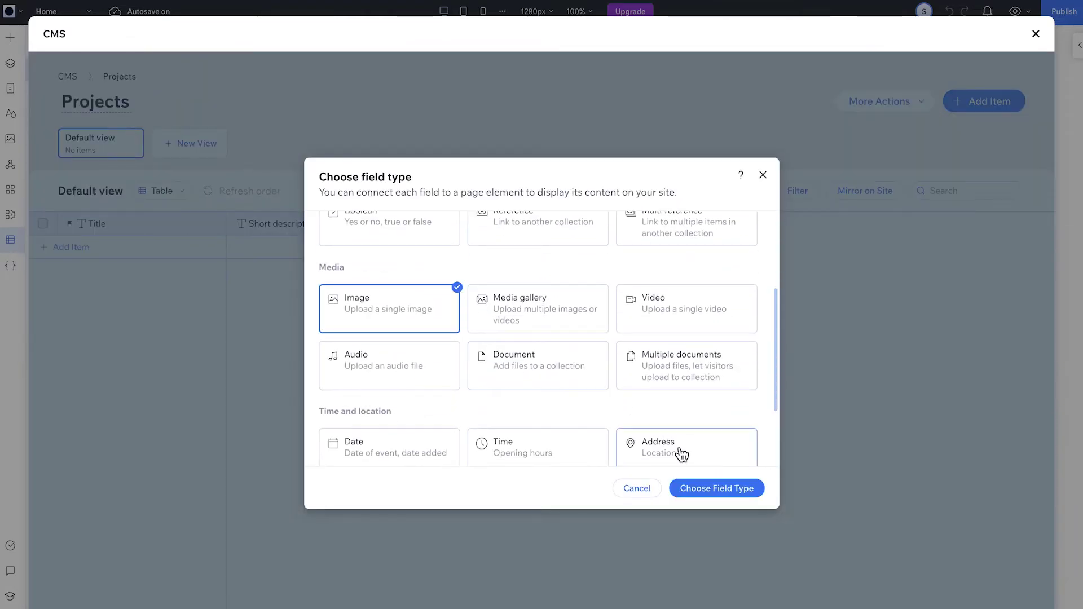
{"action": "left_click", "coordinate": [700, 488]}
{"action": "left_click", "coordinate": [701, 464]}
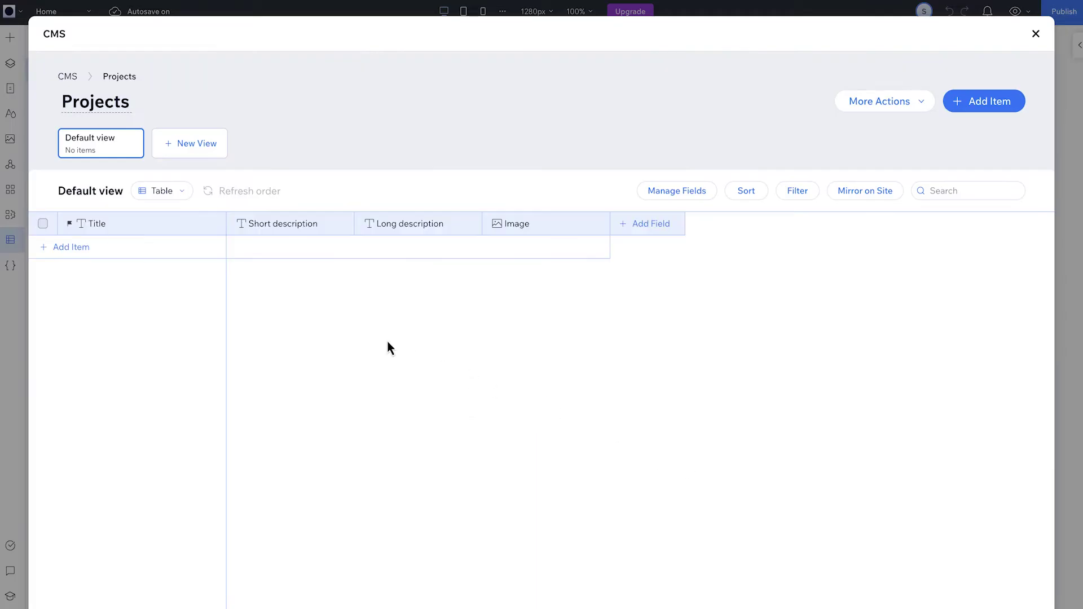
{"action": "left_click", "coordinate": [89, 246]}
- Enter items FIDEM and KLOB with their short and long descriptions
{"action": "type", "text": "FIDEM"}
{"action": "left_click", "coordinate": [259, 248]}
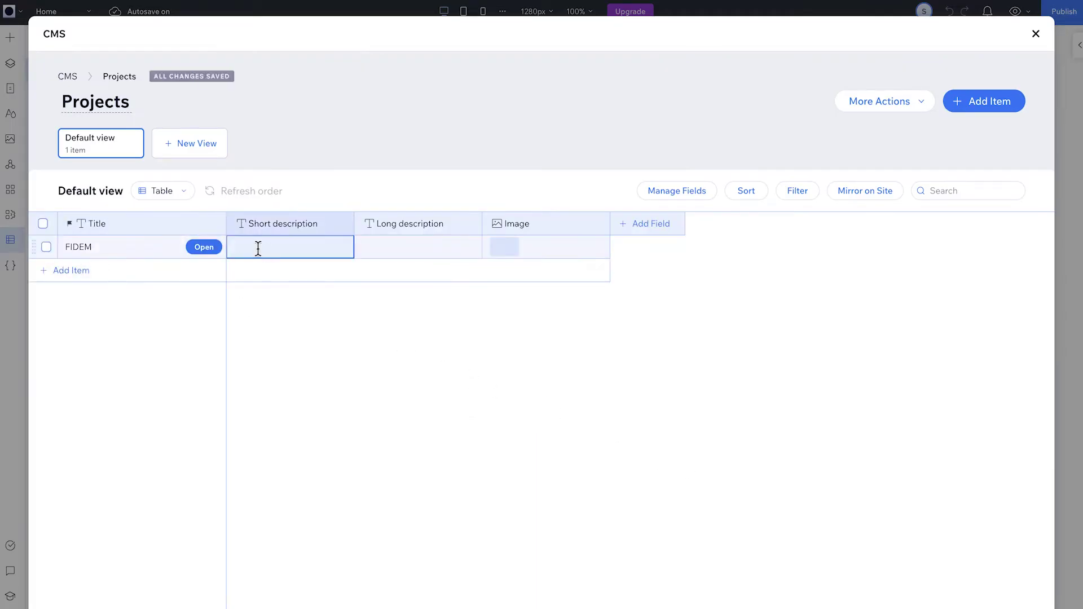
{"action": "type", "text": "A clean modern portfolio"}
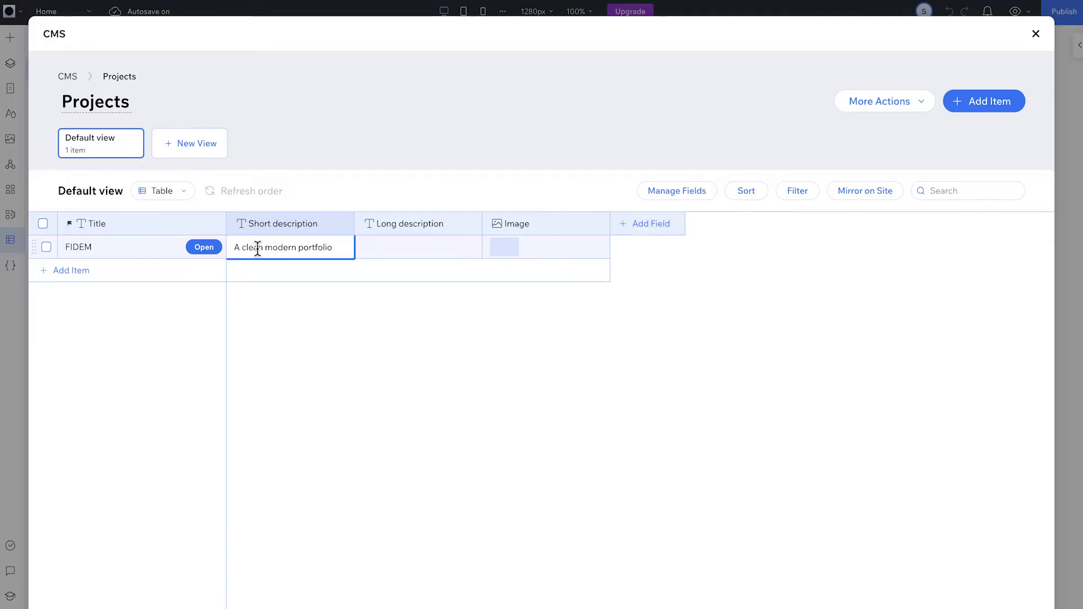
{"action": "left_click", "coordinate": [372, 249]}
{"action": "type", "text": "This portfolio showcases a selection of graphic design projects, emphasizing a minimalist approach for easy navigation and a focus on visual content."}
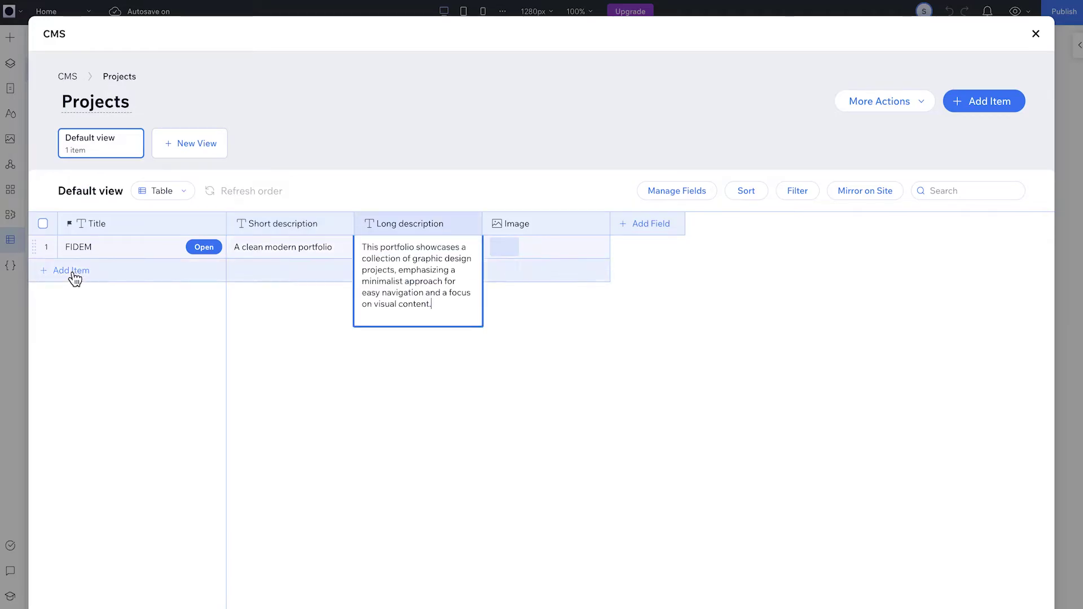
{"action": "left_click", "coordinate": [72, 271]}
{"action": "type", "text": "KLOB"}
{"action": "left_click", "coordinate": [372, 270]}
{"action": "key", "text": "ctrl+v"}
- Enter EcHo ('An artist's showcase.') and NoMadS ('A web developer's portfolio.') with descriptions
{"action": "left_click", "coordinate": [71, 294]}
{"action": "type", "text": "EcHo"}
{"action": "left_click", "coordinate": [259, 294]}
{"action": "type", "text": "An artist's showcase."}
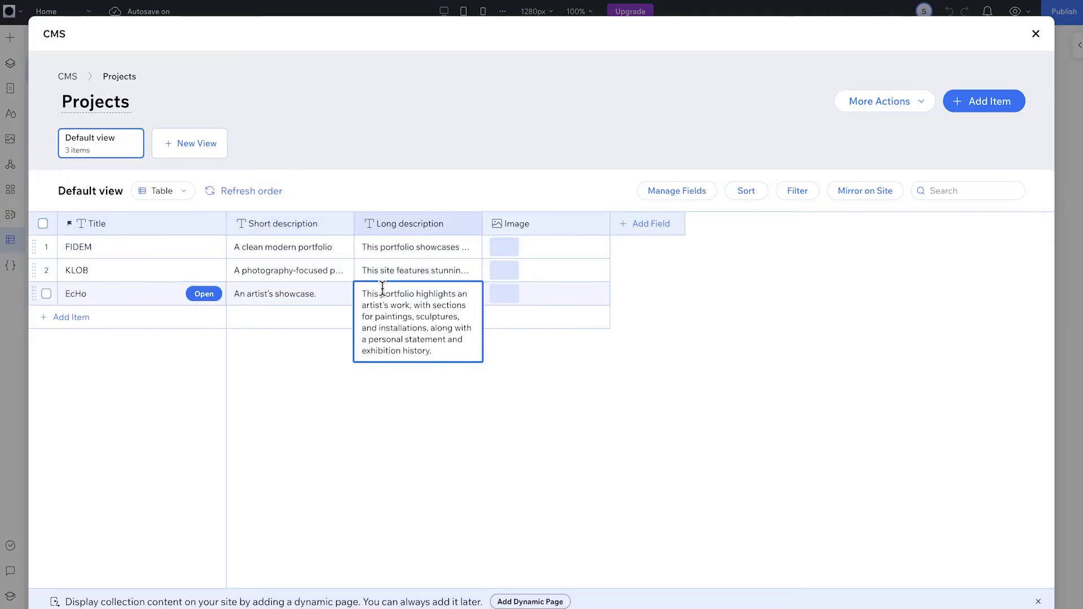
{"action": "left_click", "coordinate": [71, 317]}
{"action": "type", "text": "NoMadS"}
{"action": "left_click", "coordinate": [258, 317]}
{"action": "type", "text": "A web developer's portfolio."}
{"action": "left_click", "coordinate": [395, 317]}
{"action": "key", "text": "ctrl+v"}
- Enter a writer's item ('A writer's online portfolio.') and Yuki ('An interactive design portfolio.')
{"action": "left_click", "coordinate": [71, 341]}
{"action": "left_click", "coordinate": [258, 341]}
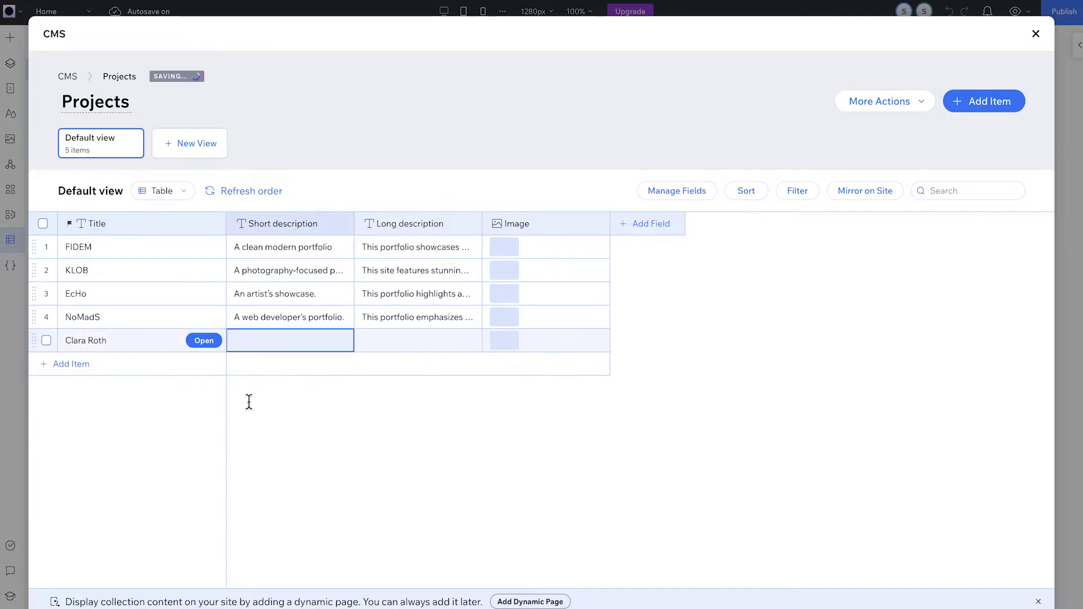
{"action": "type", "text": "A writer's online portfolio."}
{"action": "left_click", "coordinate": [157, 371]}
{"action": "type", "text": "Yuki"}
{"action": "left_click", "coordinate": [259, 364]}
{"action": "type", "text": "An interactive design portfolio."}
{"action": "left_click", "coordinate": [395, 364]}
{"action": "key", "text": "ctrl+v"}
- Give each of the six items an image and close the collection table
{"action": "left_click", "coordinate": [504, 247]}
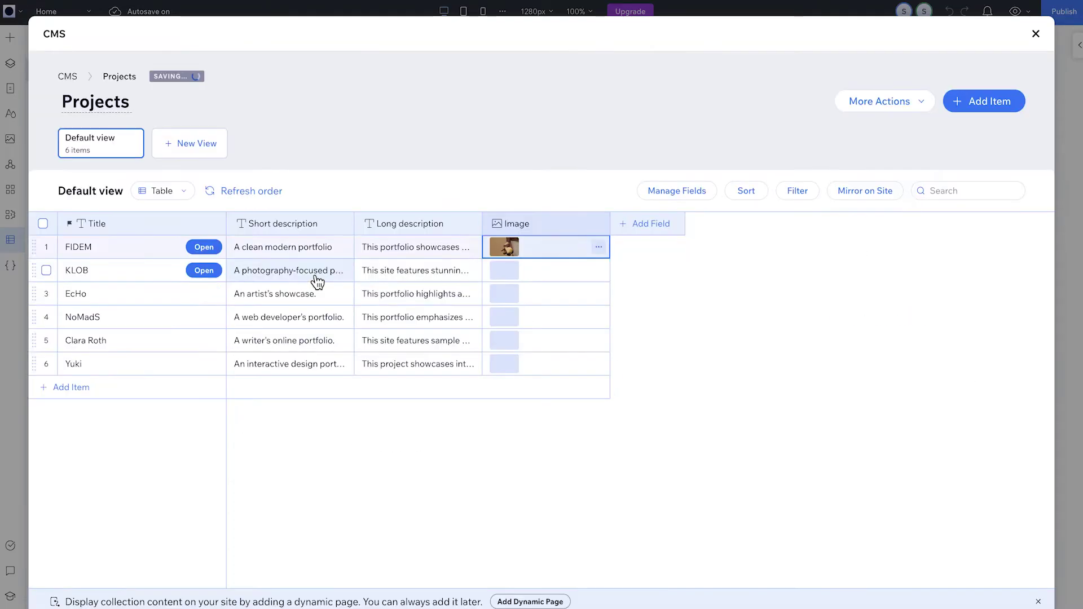
{"action": "left_click", "coordinate": [504, 270]}
{"action": "left_click", "coordinate": [505, 293]}
{"action": "left_click", "coordinate": [504, 317]}
{"action": "left_click", "coordinate": [504, 340]}
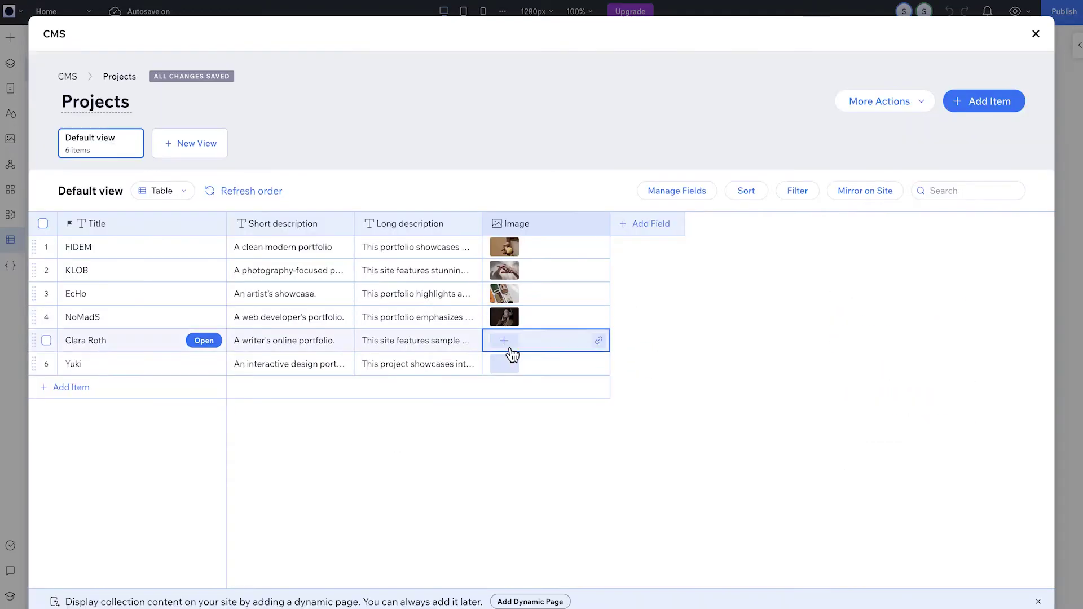
{"action": "left_click", "coordinate": [504, 364]}
{"action": "double_click", "coordinate": [287, 403]}
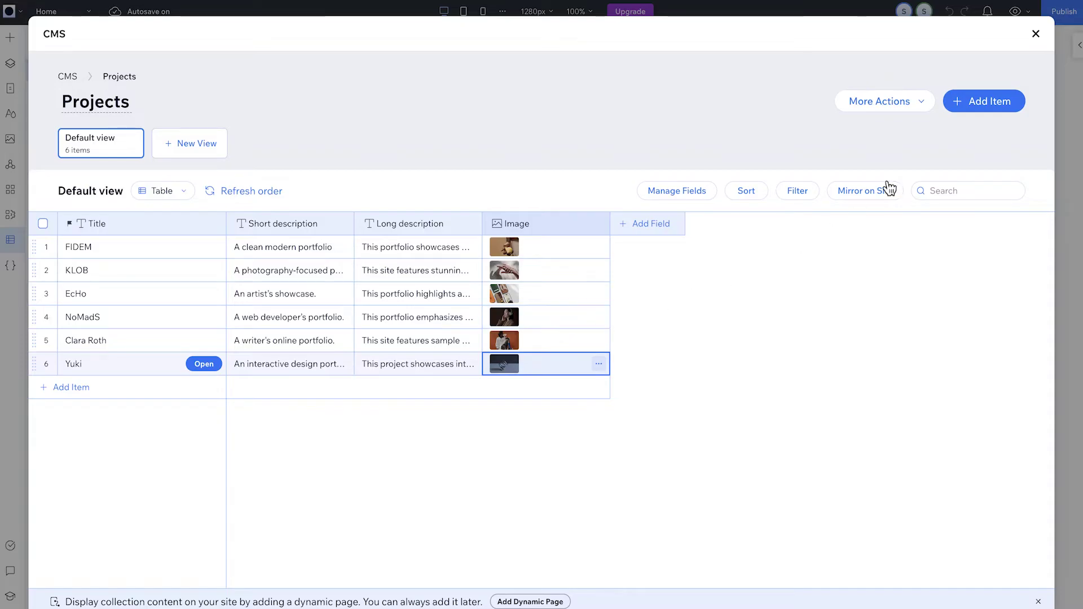
{"action": "left_click", "coordinate": [1037, 35]}
{"action": "left_click", "coordinate": [397, 132]}
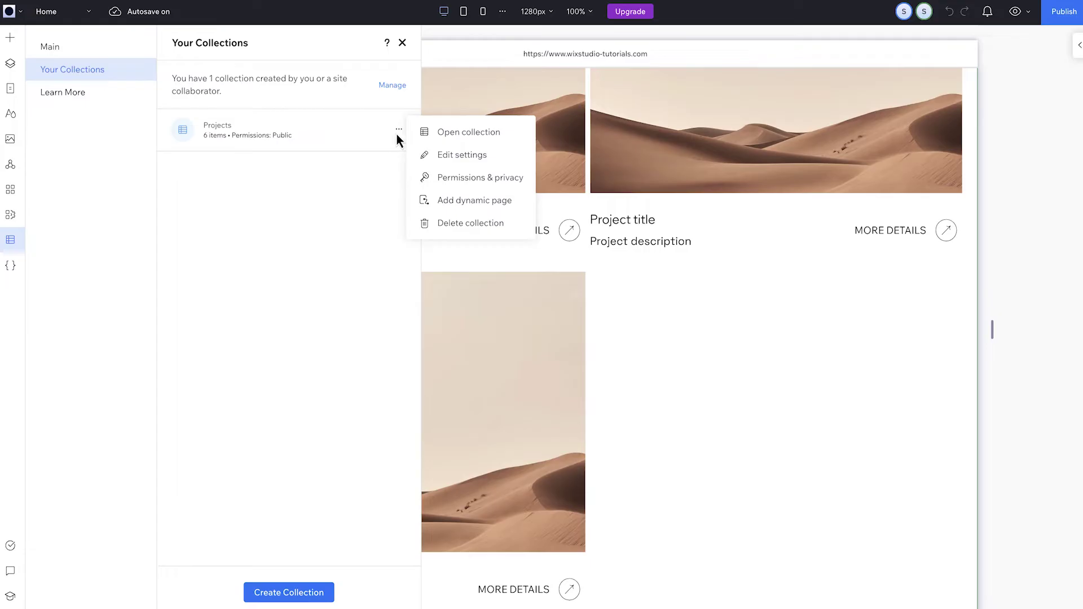
- Add an Item page dynamic page for the Projects collection to the site
{"action": "left_click", "coordinate": [454, 204]}
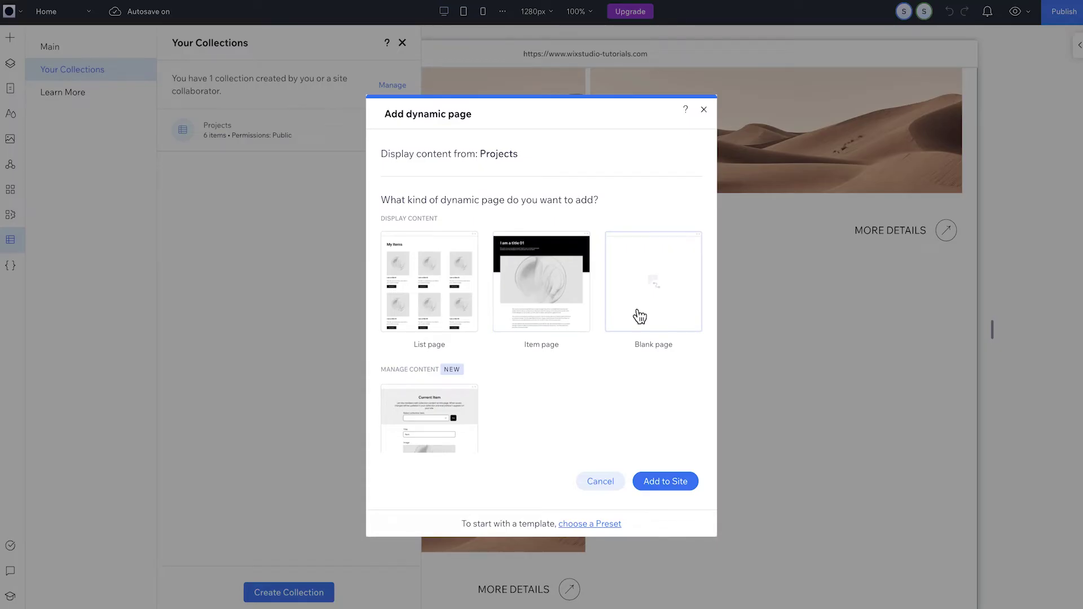
{"action": "left_click", "coordinate": [575, 316]}
{"action": "left_click", "coordinate": [658, 481]}
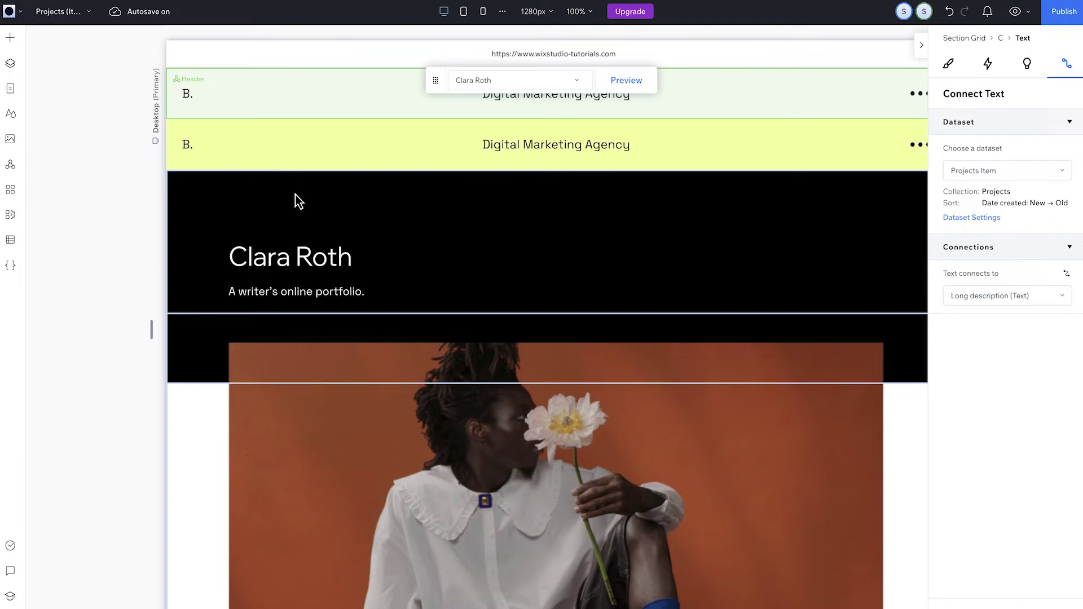
{"action": "scroll", "coordinate": [295, 195], "scroll_direction": "down", "scroll_amount": 3}
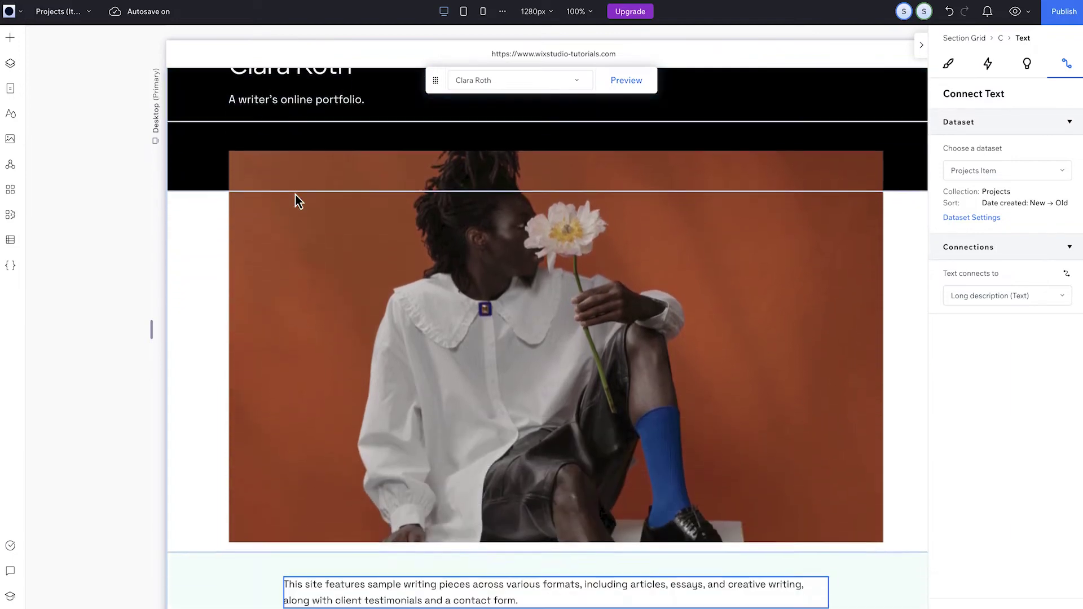
{"action": "scroll", "coordinate": [296, 194], "scroll_direction": "down", "scroll_amount": 2}
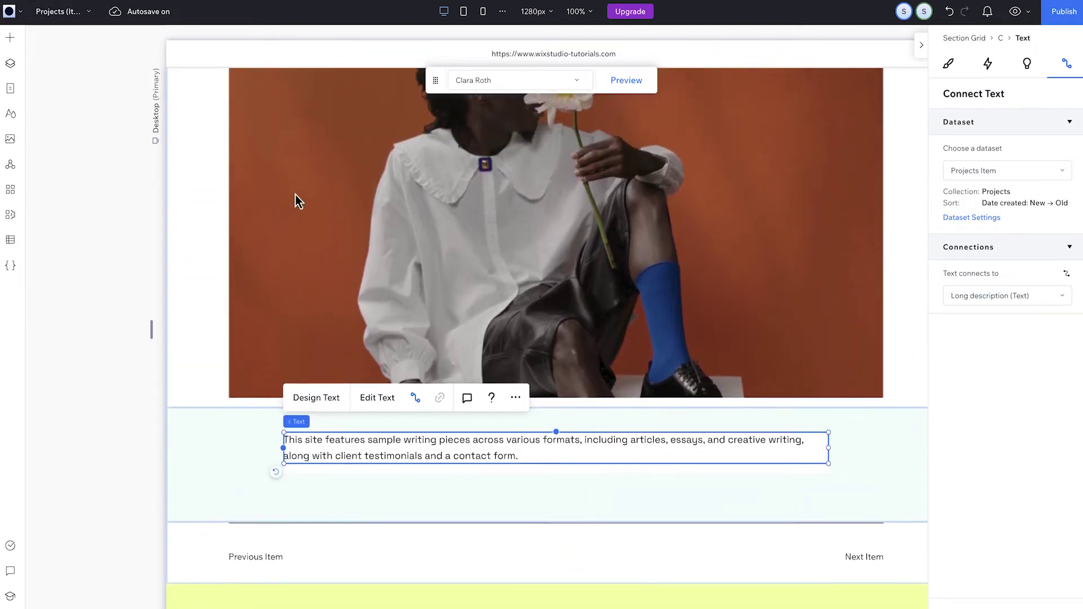
{"action": "scroll", "coordinate": [295, 194], "scroll_direction": "up", "scroll_amount": 5}
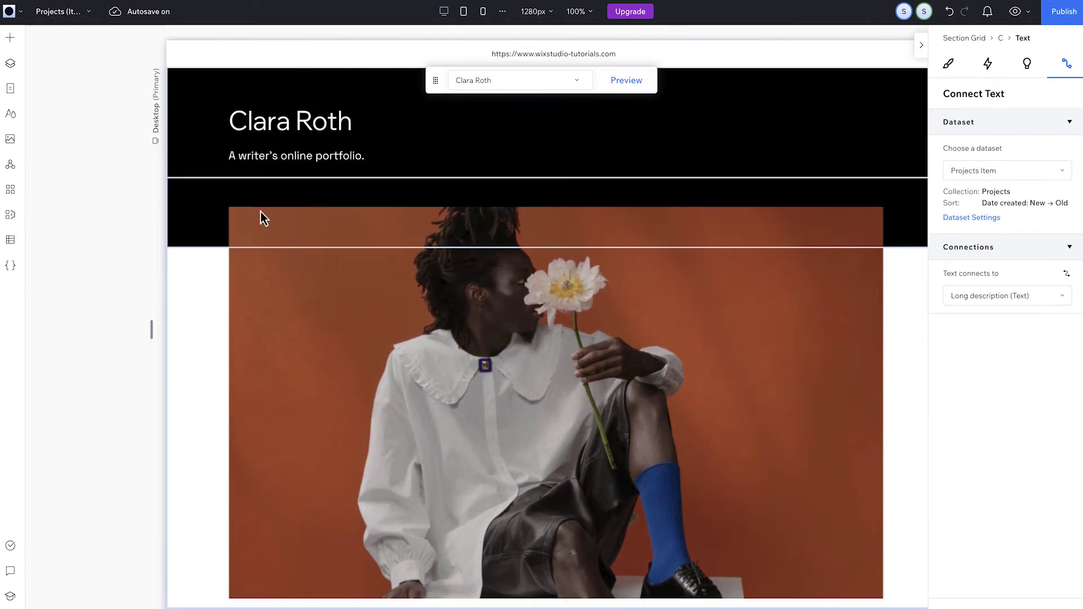
- Change both black header cells' backgrounds to the olive theme colour
{"action": "left_click", "coordinate": [191, 241]}
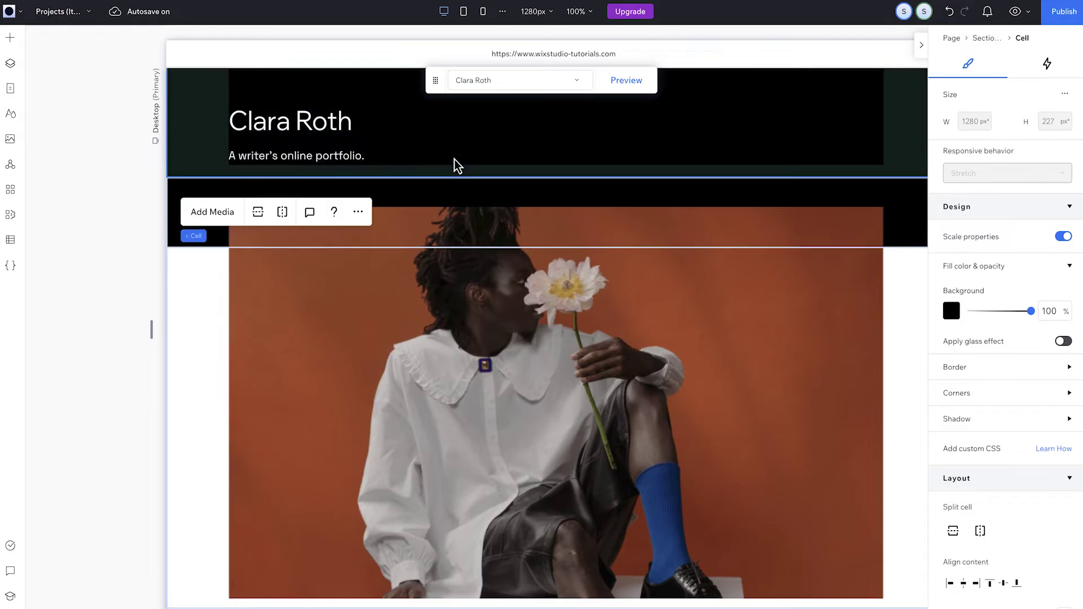
{"action": "left_click", "coordinate": [951, 310]}
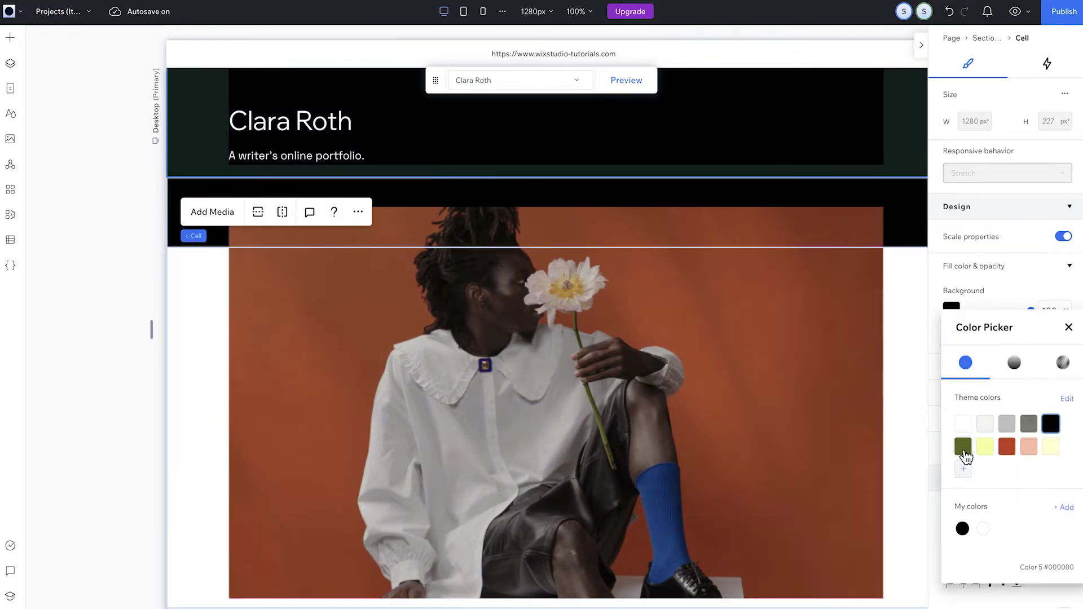
{"action": "left_click", "coordinate": [963, 446]}
{"action": "left_click", "coordinate": [886, 228]}
{"action": "left_click", "coordinate": [951, 311]}
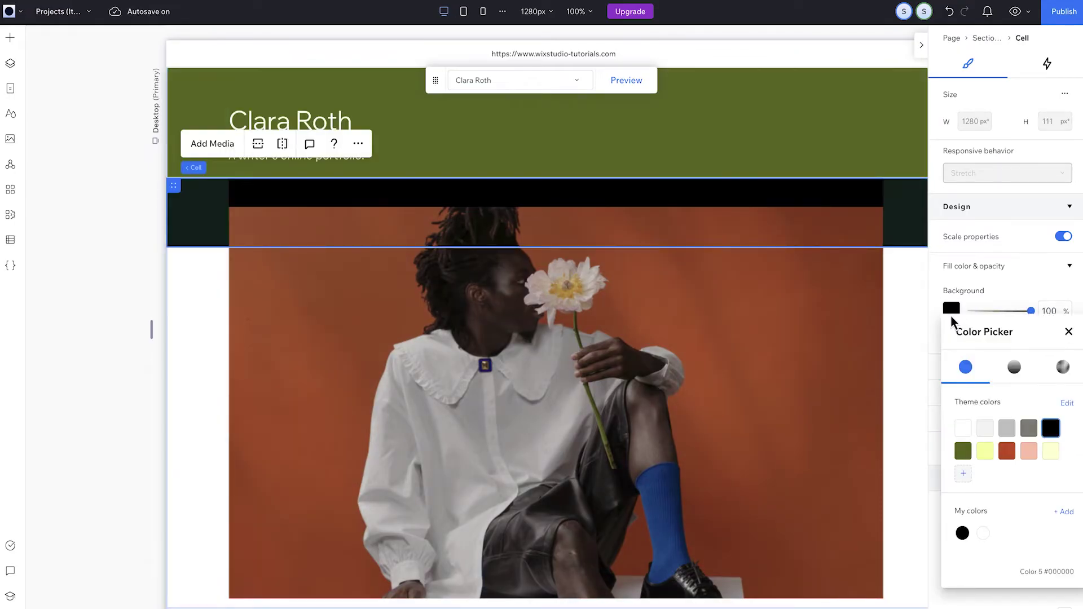
{"action": "left_click", "coordinate": [963, 450]}
{"action": "left_click", "coordinate": [319, 120]}
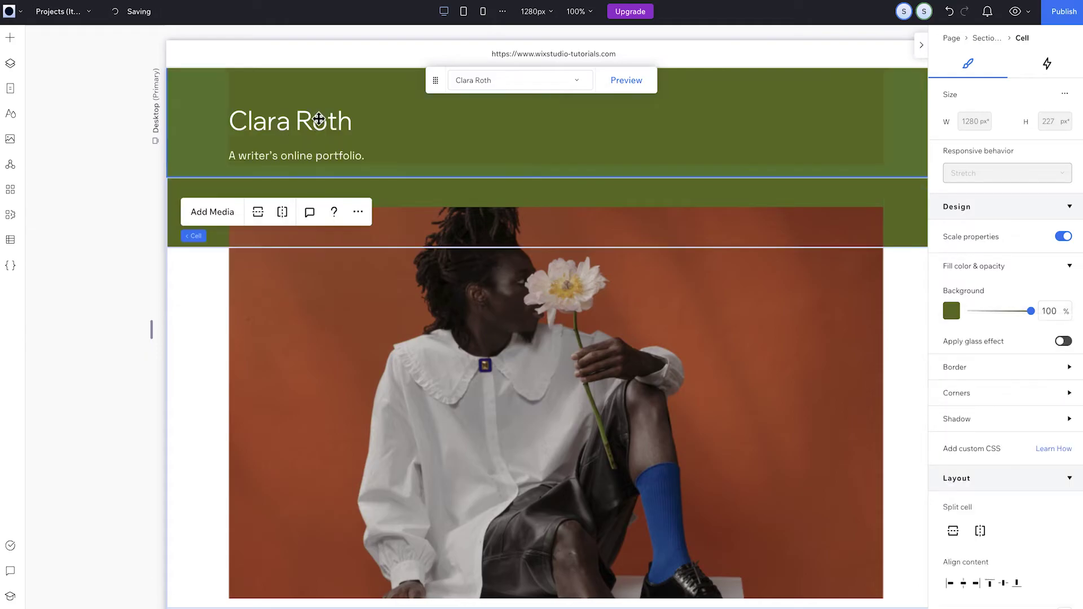
- Set the item title's font size to 60 px
{"action": "left_click", "coordinate": [319, 120]}
{"action": "left_click", "coordinate": [319, 120]}
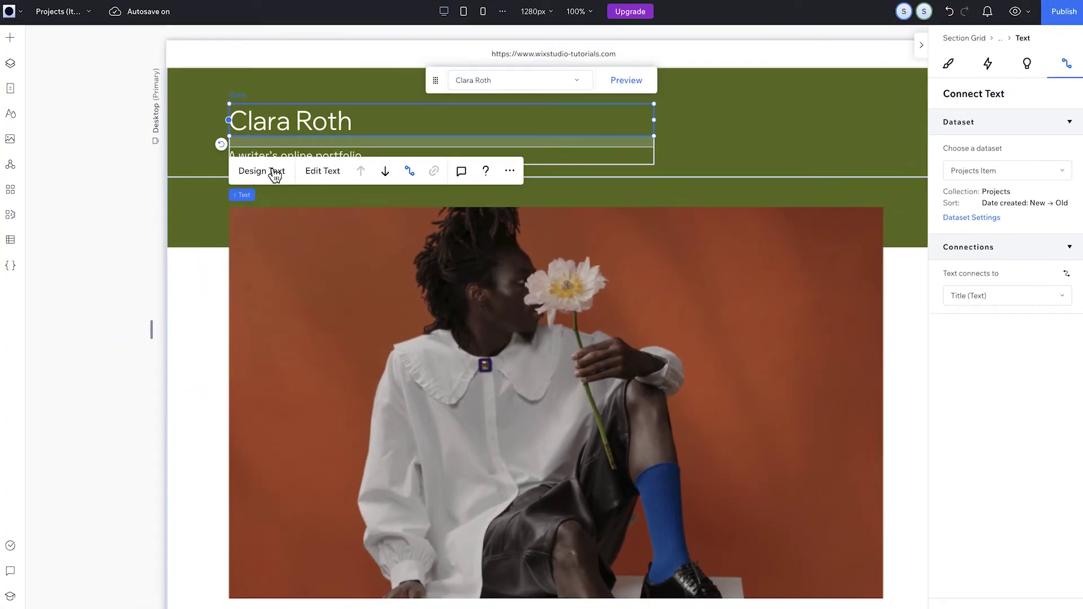
{"action": "left_click", "coordinate": [274, 173]}
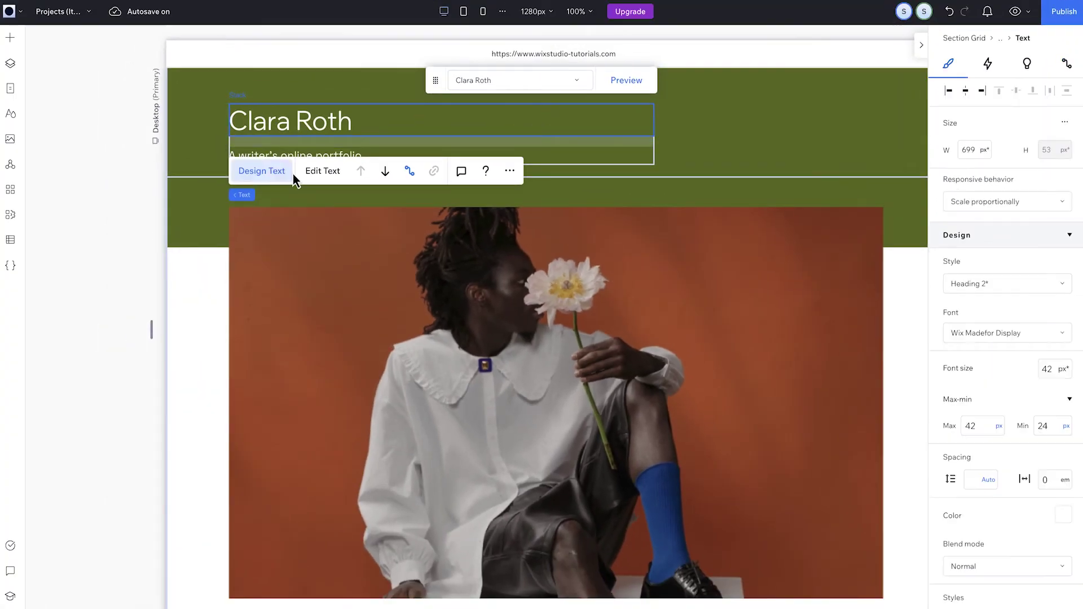
{"action": "left_click", "coordinate": [1054, 370]}
{"action": "type", "text": "60"}
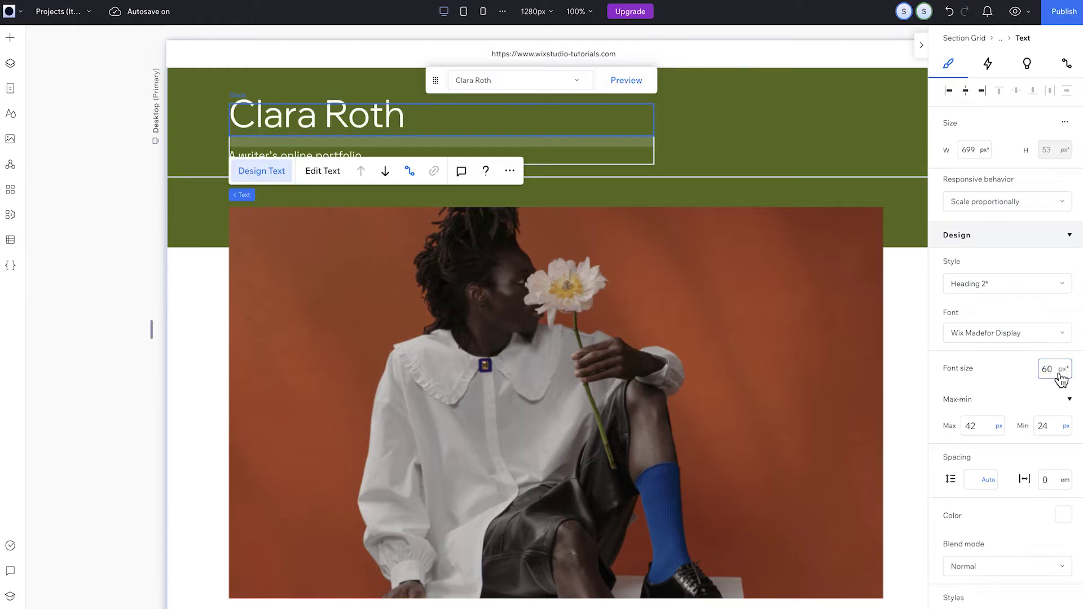
{"action": "left_click", "coordinate": [328, 169]}
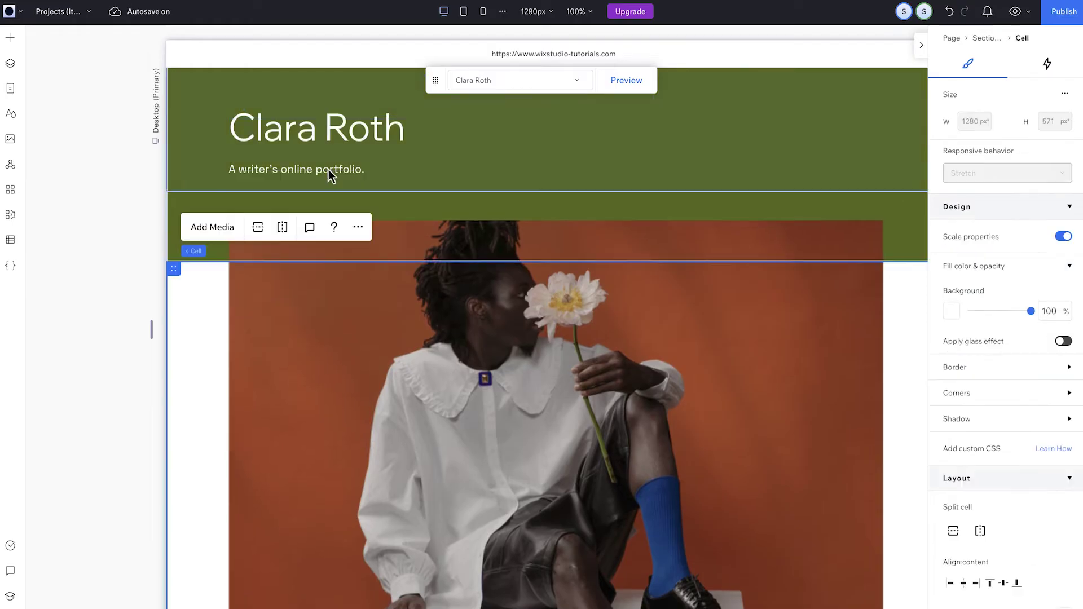
- Place a left-aligned, white, 699 px-wide paragraph under the title in the green header
{"action": "left_click", "coordinate": [13, 40]}
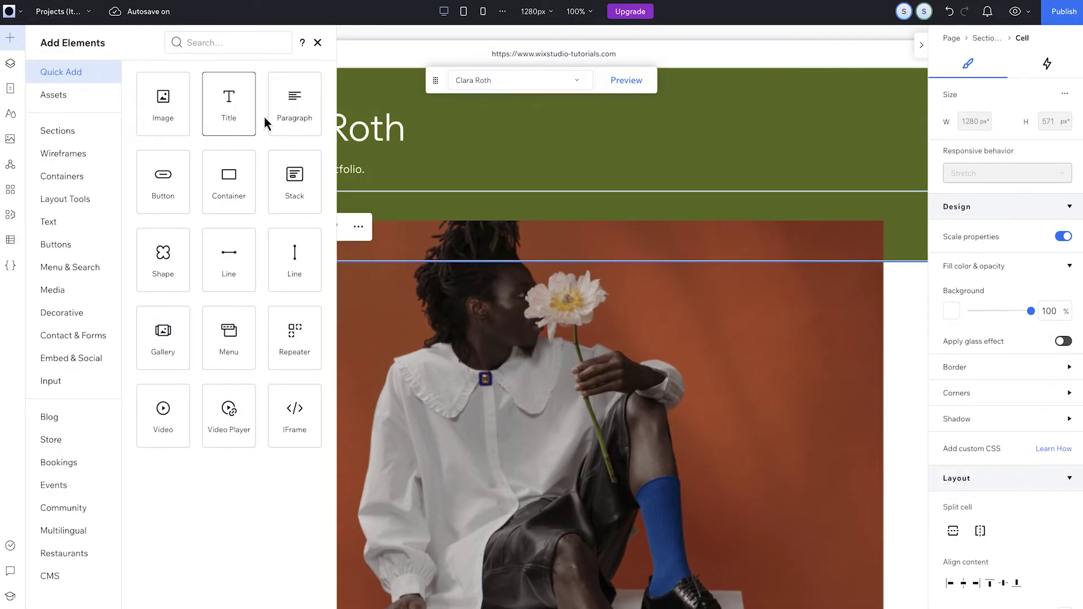
{"action": "left_click_drag", "start_coordinate": [302, 113], "coordinate": [348, 160]}
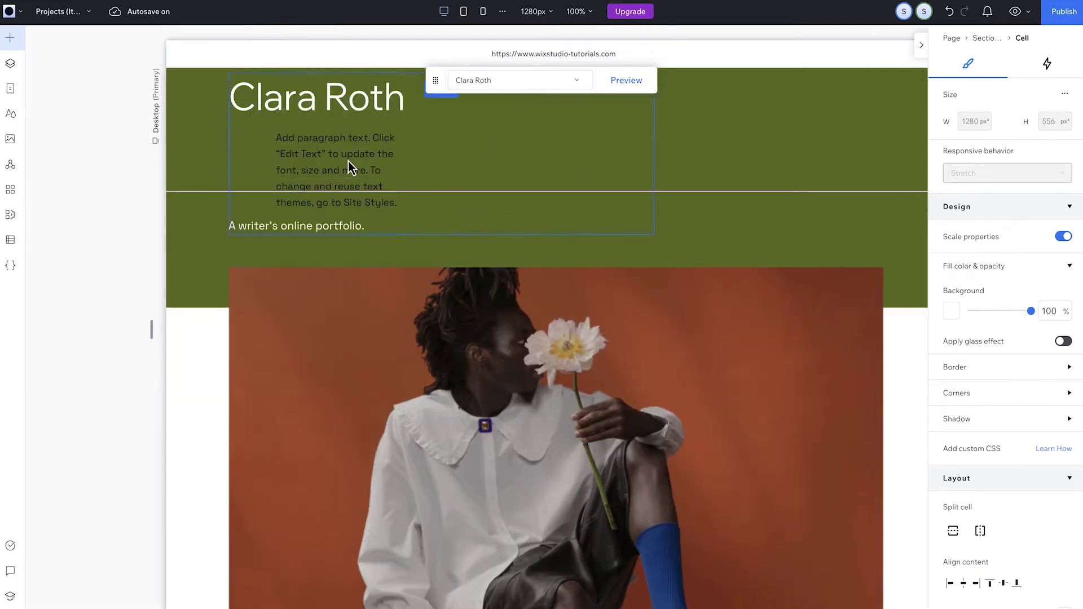
{"action": "left_click", "coordinate": [948, 63]}
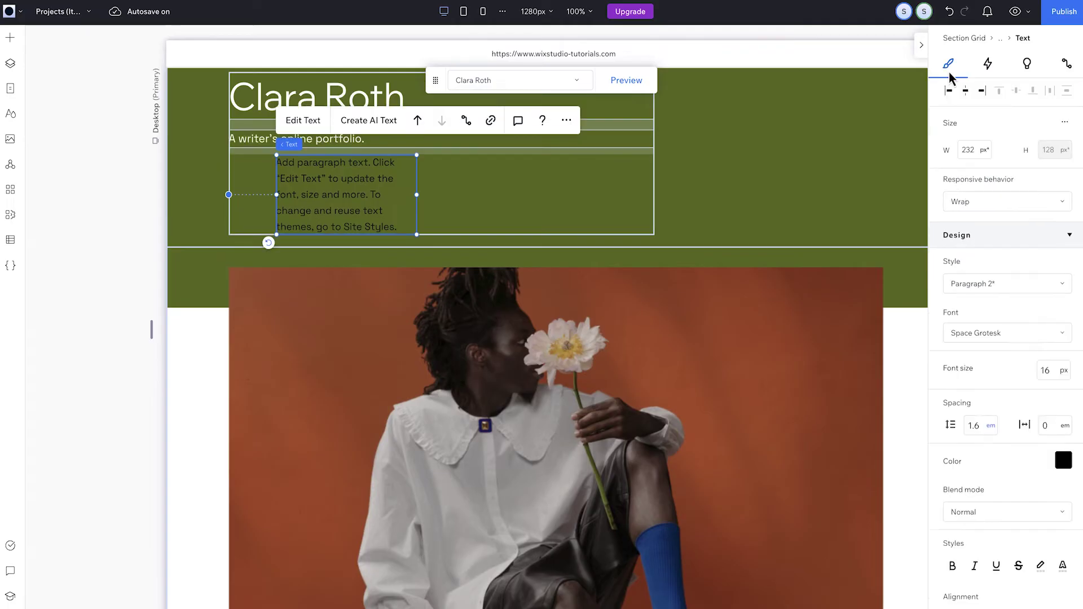
{"action": "left_click", "coordinate": [949, 91]}
{"action": "left_click", "coordinate": [1063, 461]}
{"action": "left_click", "coordinate": [962, 473]}
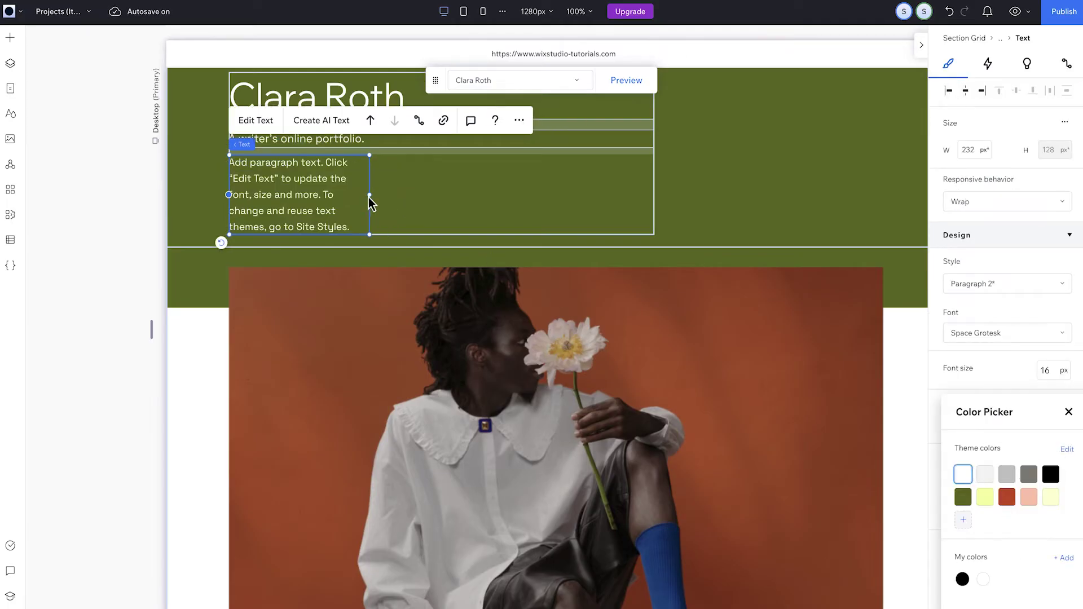
{"action": "left_click_drag", "start_coordinate": [369, 195], "coordinate": [652, 184]}
{"action": "left_click", "coordinate": [10, 240]}
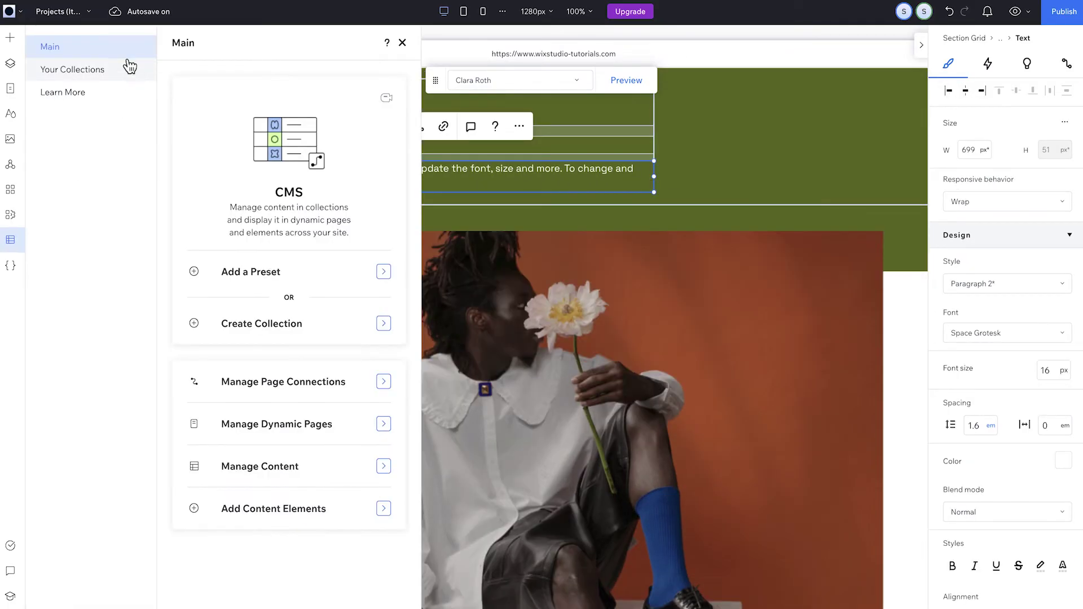
- Add a 'Collaborators' text field to the Projects collection
{"action": "left_click", "coordinate": [127, 70]}
{"action": "left_click", "coordinate": [394, 134]}
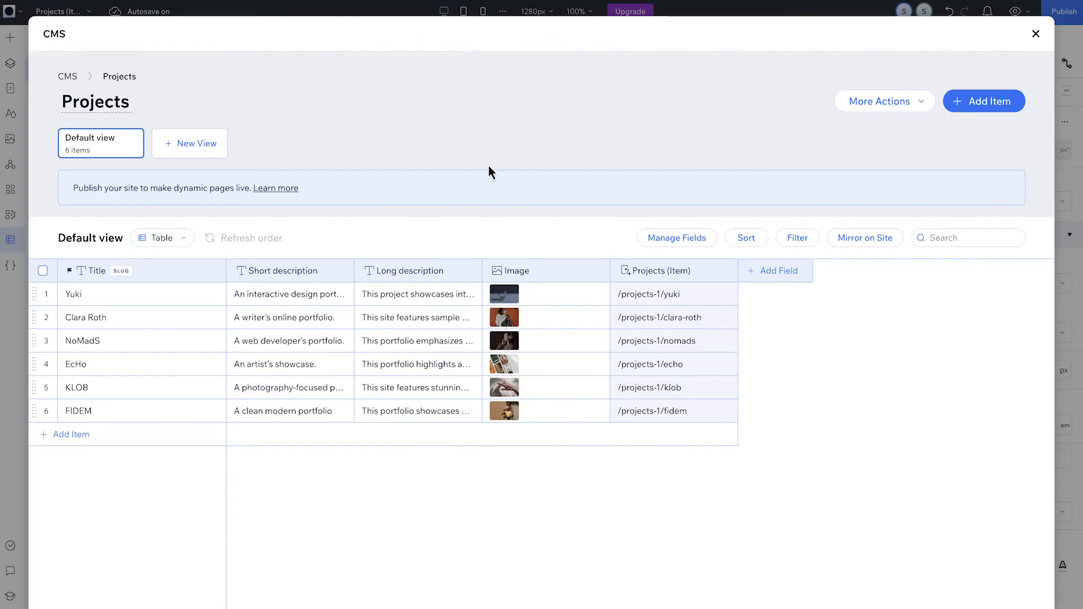
{"action": "left_click", "coordinate": [749, 273]}
{"action": "left_click", "coordinate": [449, 280]}
{"action": "left_click", "coordinate": [703, 488]}
{"action": "type", "text": "Collaborators"}
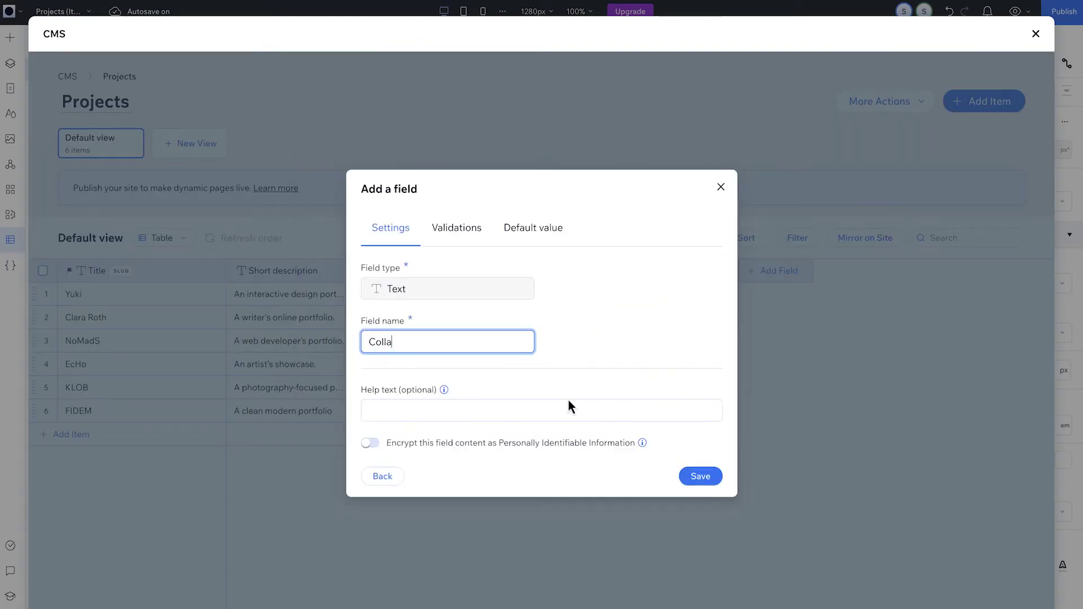
{"action": "left_click", "coordinate": [687, 476]}
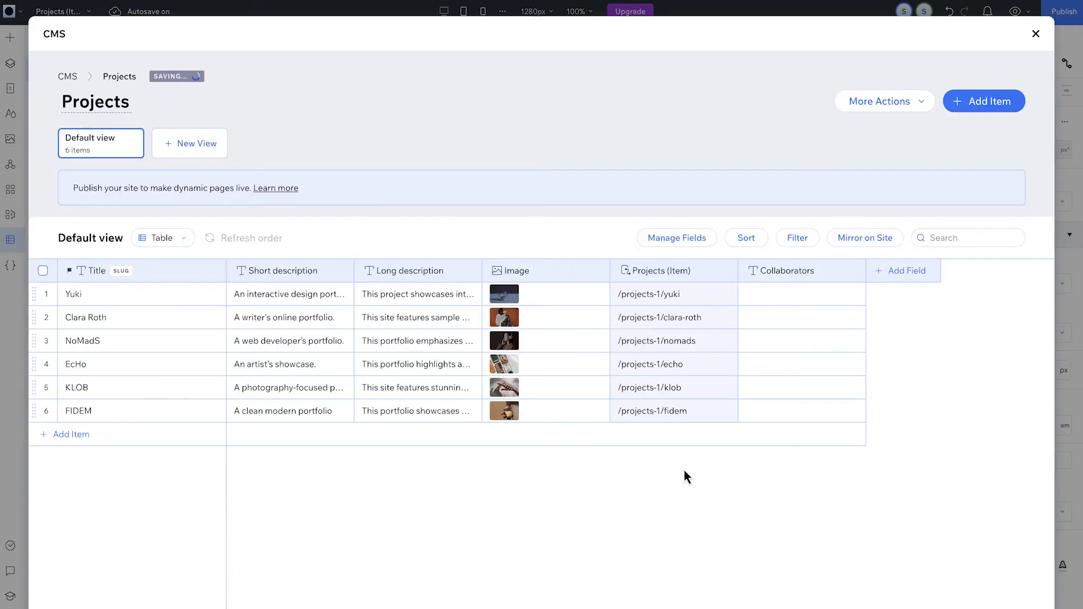
- Fill each project row's Collaborators cell with two collaborator names
{"action": "left_click", "coordinate": [774, 292]}
{"action": "type", "text": "Radm"}
{"action": "left_click", "coordinate": [756, 317]}
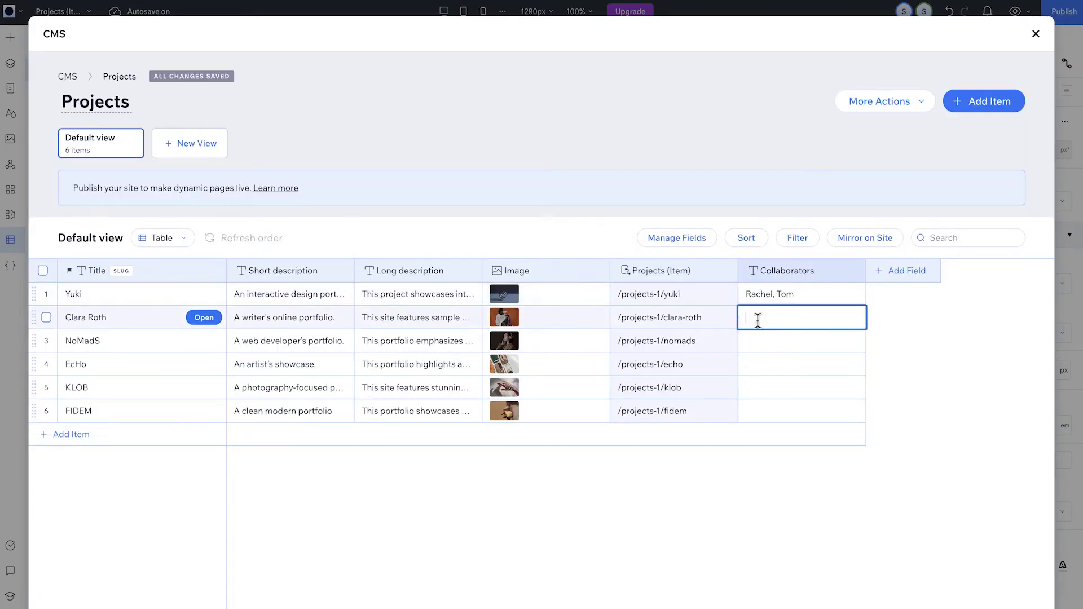
{"action": "type", "text": "Kevin, Sophia"}
{"action": "left_click", "coordinate": [781, 341]}
{"action": "type", "text": "Alice, Bob"}
{"action": "left_click", "coordinate": [780, 364]}
{"action": "type", "text": "David, Emily"}
{"action": "left_click", "coordinate": [781, 388]}
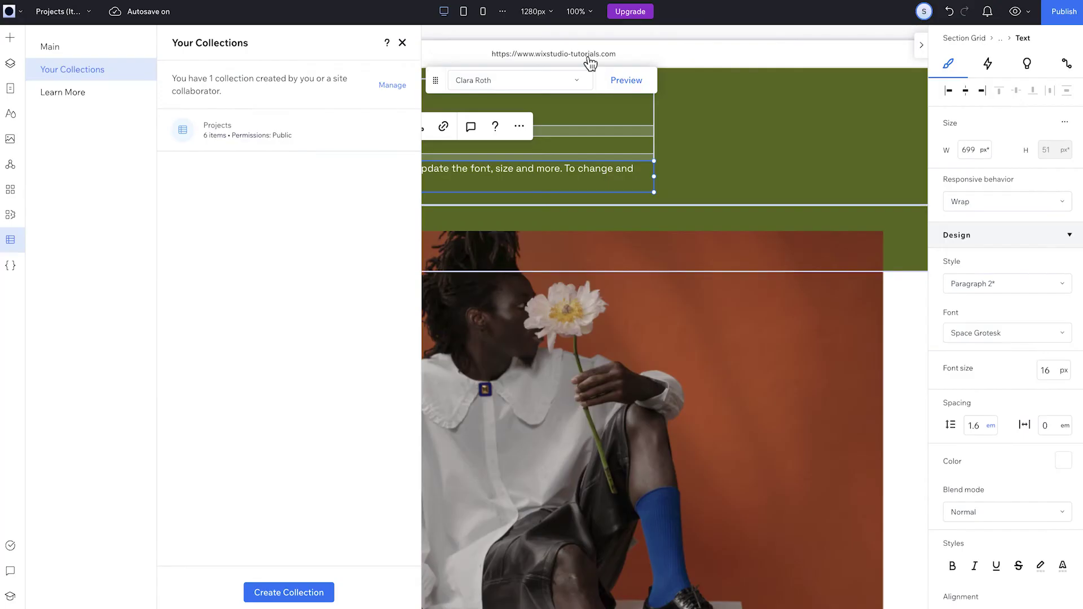
{"action": "left_click", "coordinate": [399, 41]}
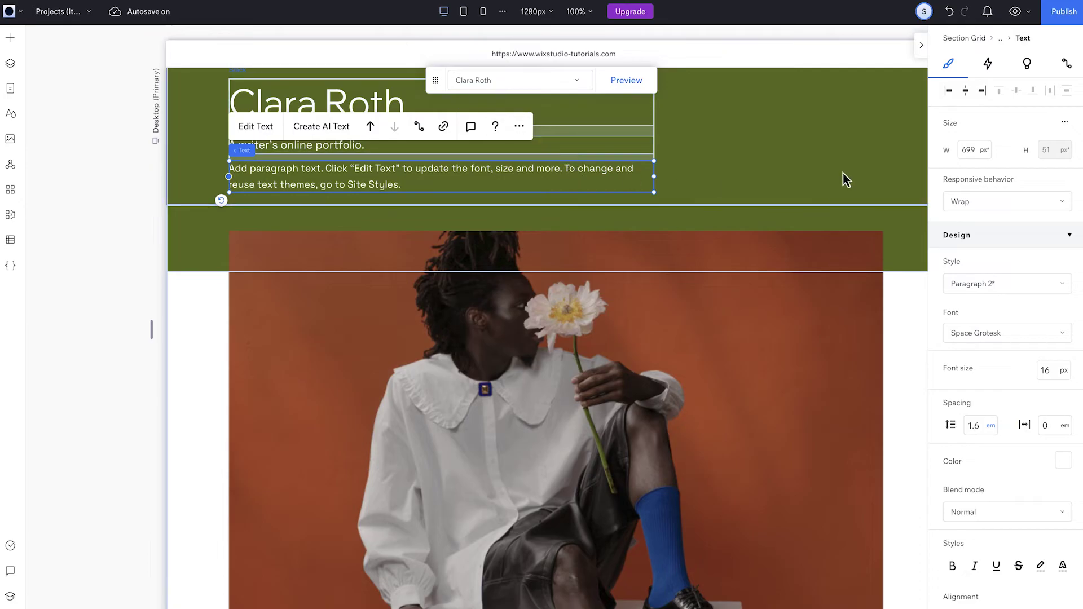
- Bind the header paragraph's text to the Collaborators (Text) field
{"action": "left_click", "coordinate": [1066, 64]}
{"action": "left_click", "coordinate": [995, 285]}
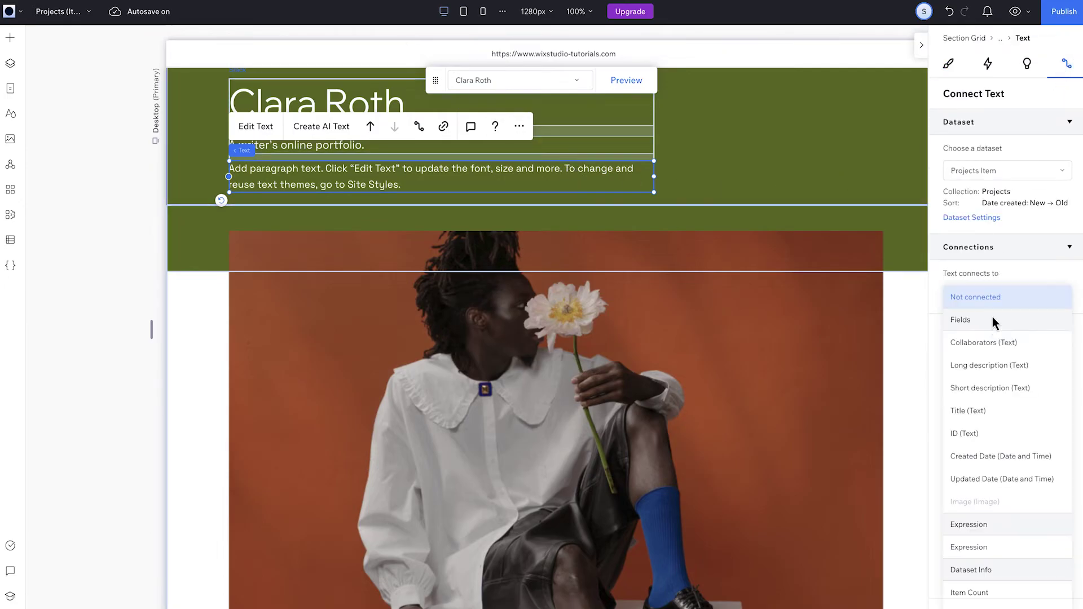
{"action": "left_click", "coordinate": [995, 346]}
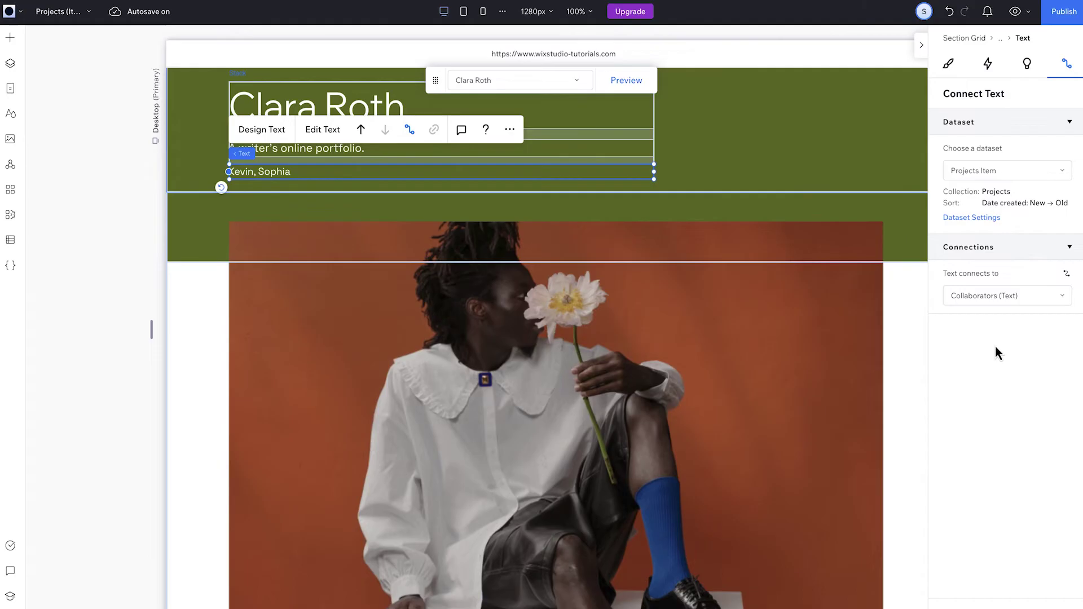
- Check which fields the title and short description texts are connected to
{"action": "left_click", "coordinate": [393, 103]}
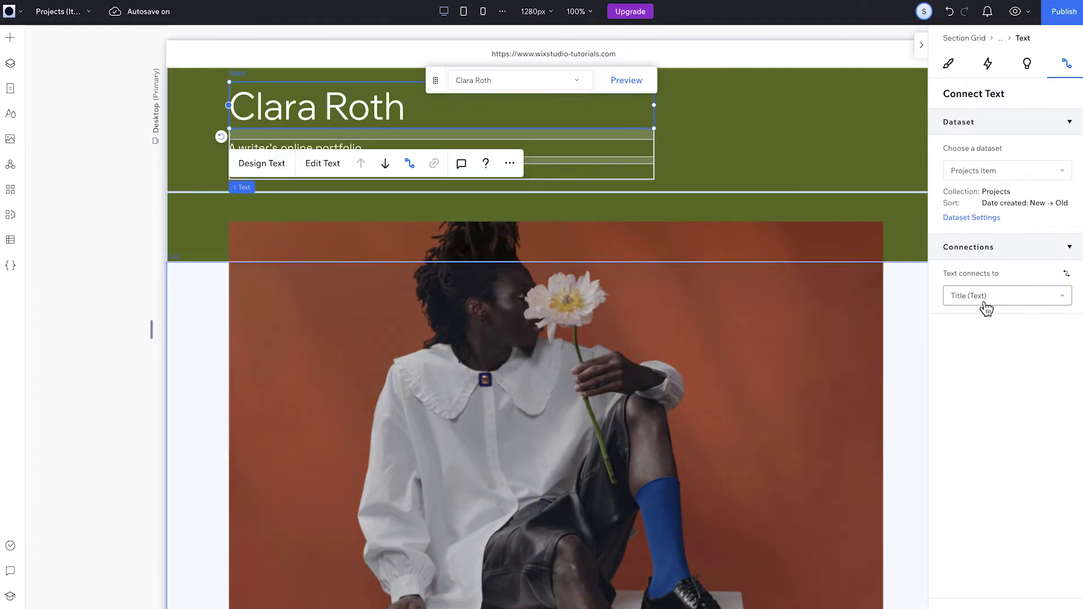
{"action": "left_click", "coordinate": [621, 147]}
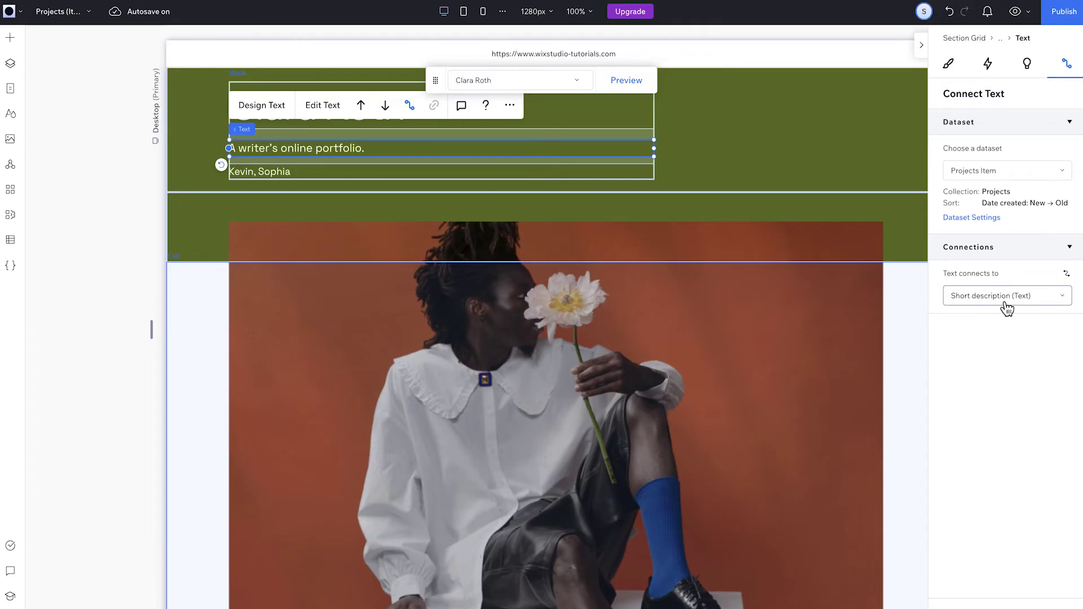
{"action": "left_click", "coordinate": [723, 371]}
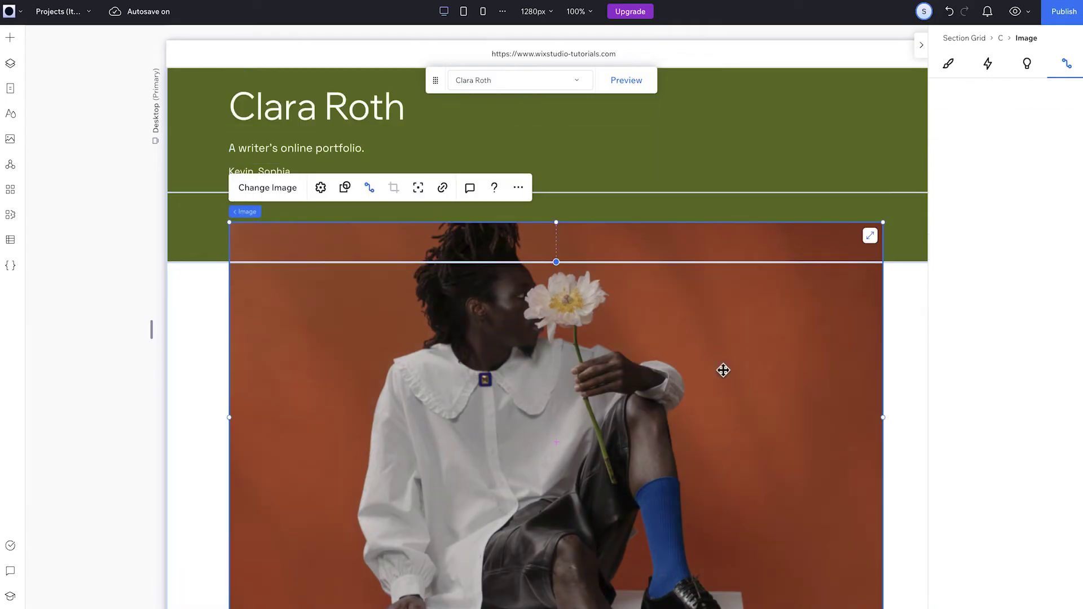
- Connect the large project photo's image source to the Projects Image (Image) field
{"action": "left_click", "coordinate": [1038, 296]}
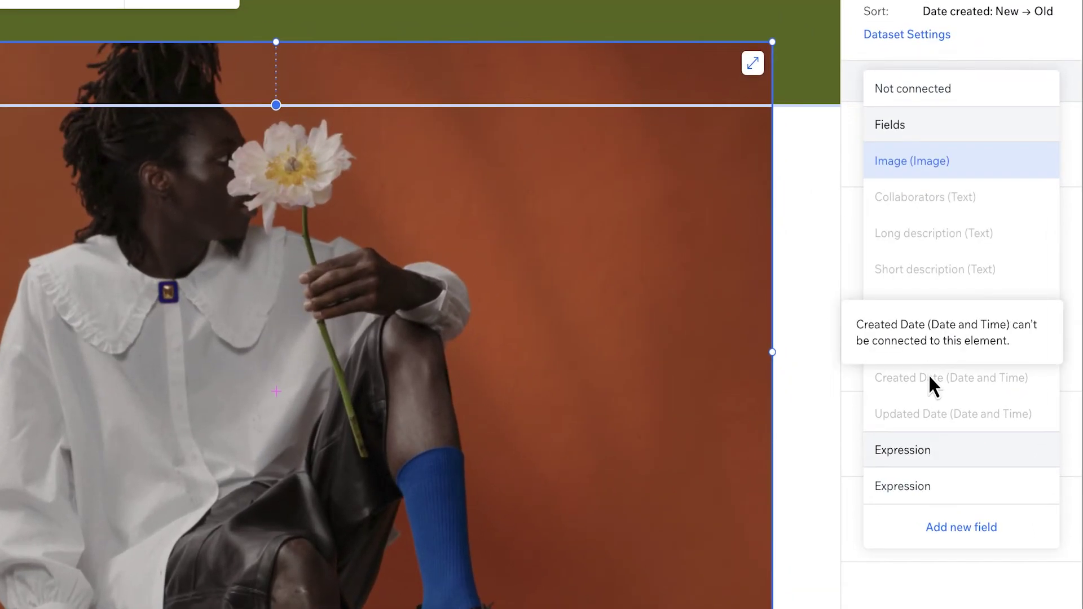
{"action": "left_click", "coordinate": [964, 168]}
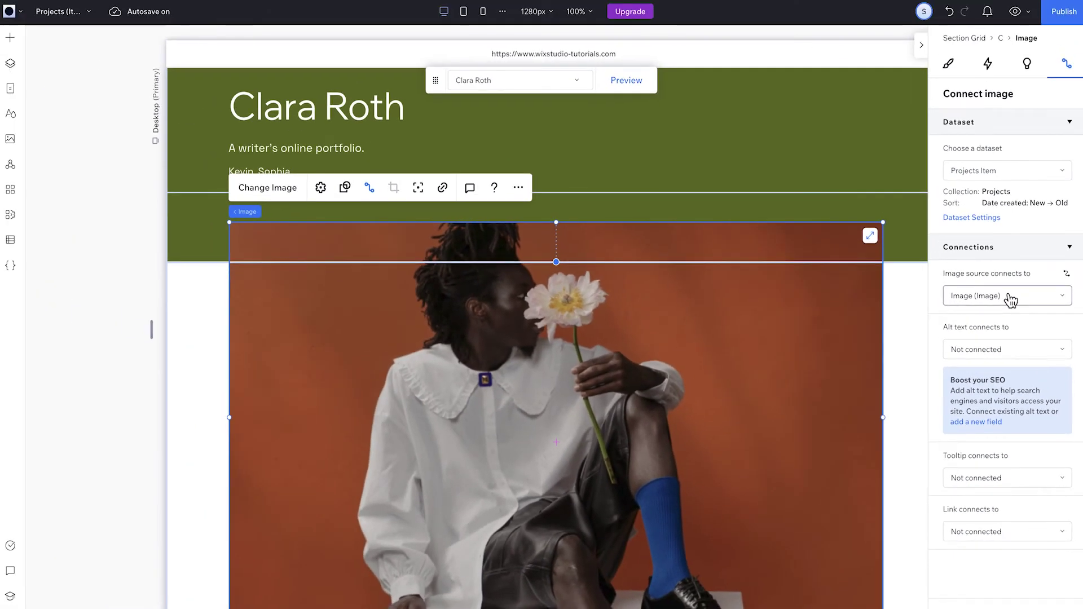
- Preview the EcHo item, then the FIDEM item, on the dynamic item page
{"action": "left_click", "coordinate": [580, 89]}
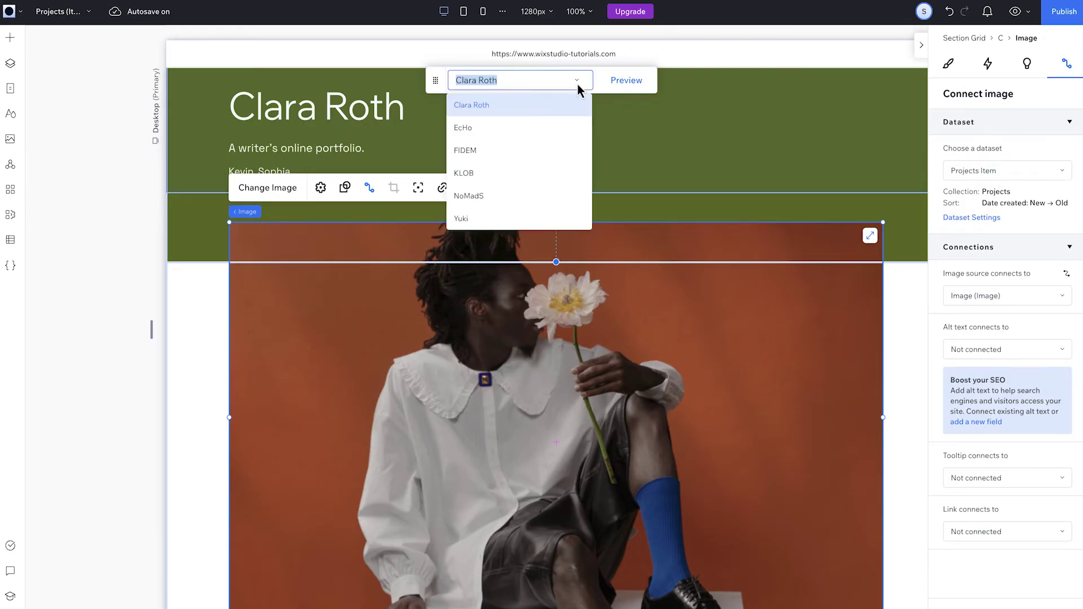
{"action": "left_click", "coordinate": [470, 128]}
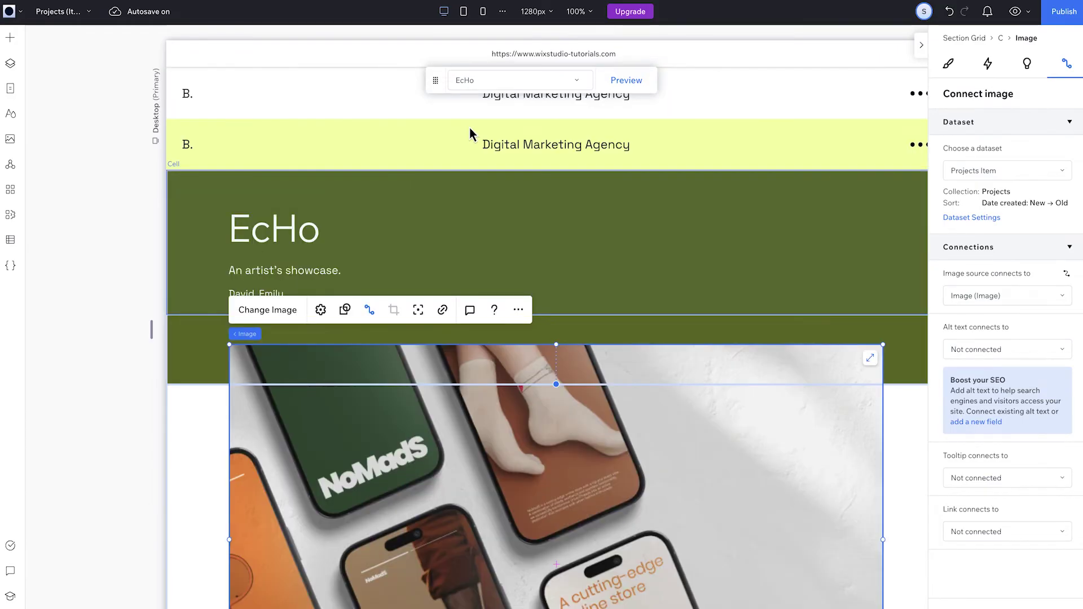
{"action": "scroll", "coordinate": [469, 127], "scroll_direction": "down", "scroll_amount": 3}
{"action": "left_click", "coordinate": [493, 80]}
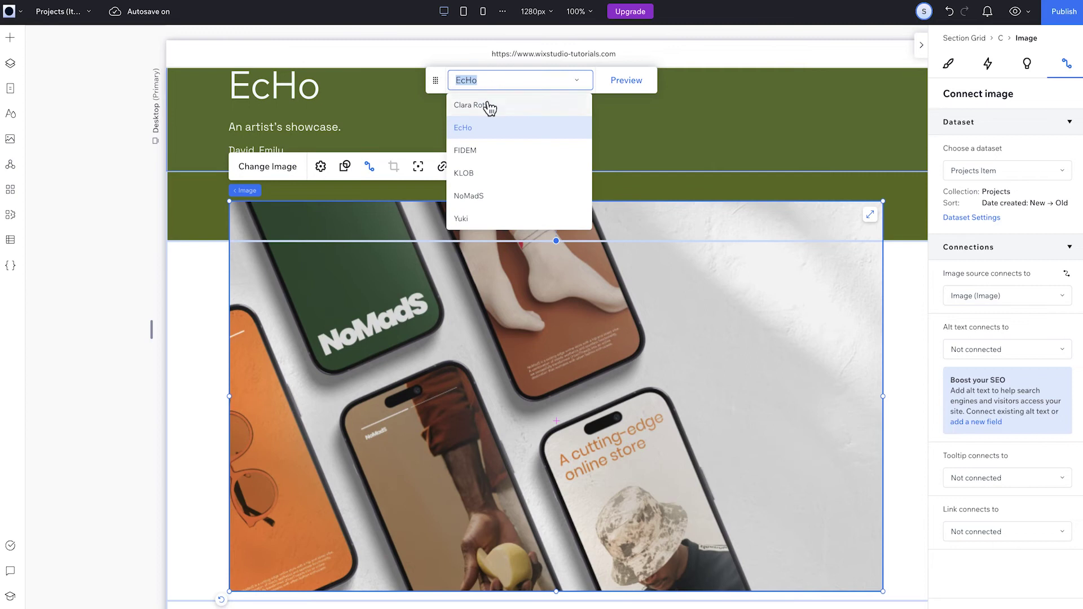
{"action": "left_click", "coordinate": [479, 156]}
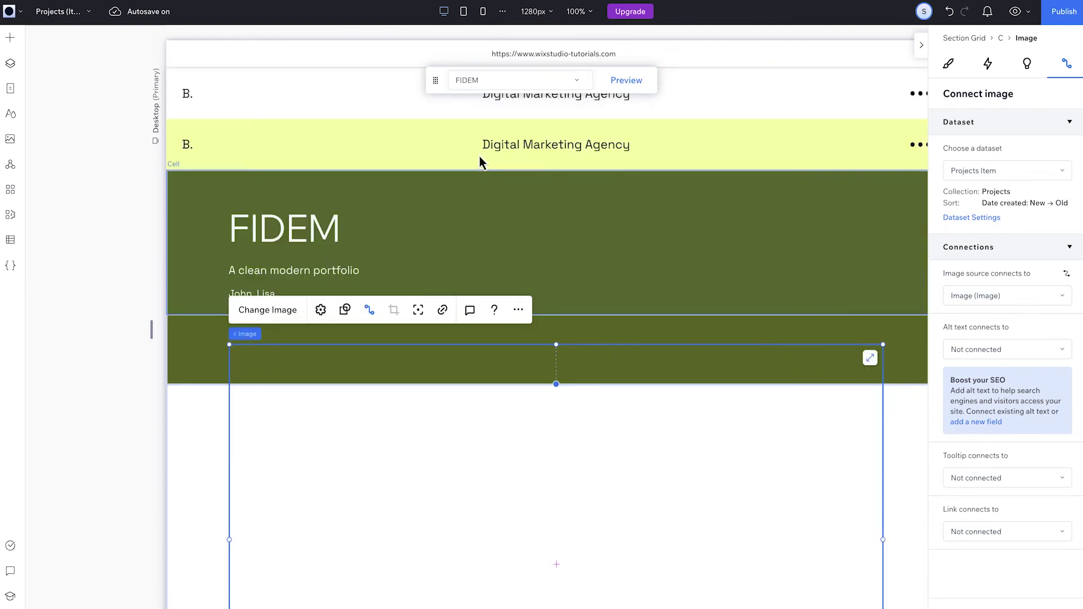
{"action": "scroll", "coordinate": [479, 157], "scroll_direction": "down", "scroll_amount": 5}
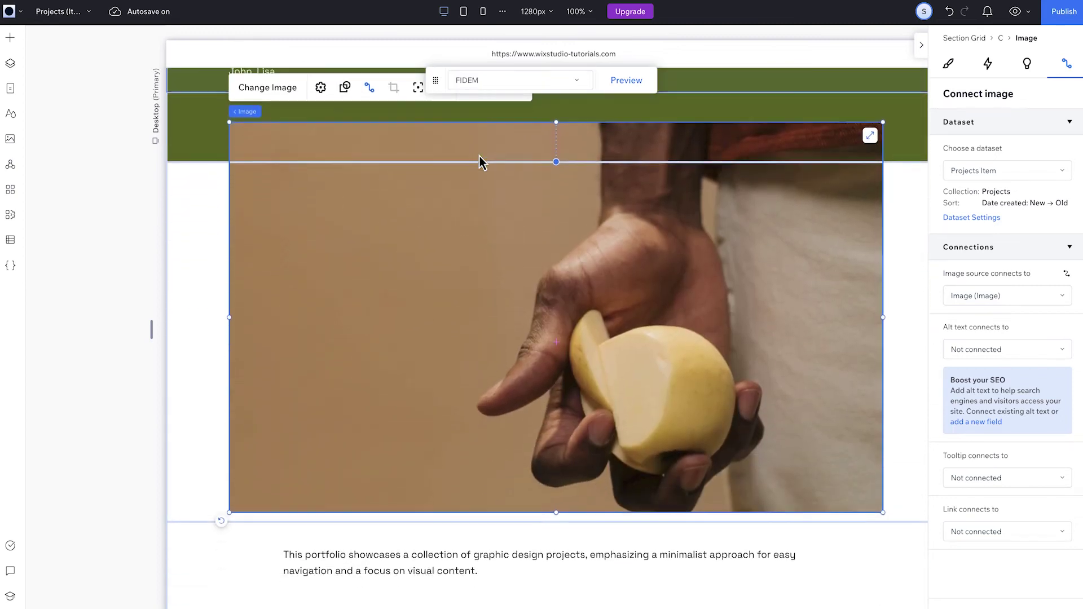
{"action": "scroll", "coordinate": [480, 156], "scroll_direction": "up", "scroll_amount": 3}
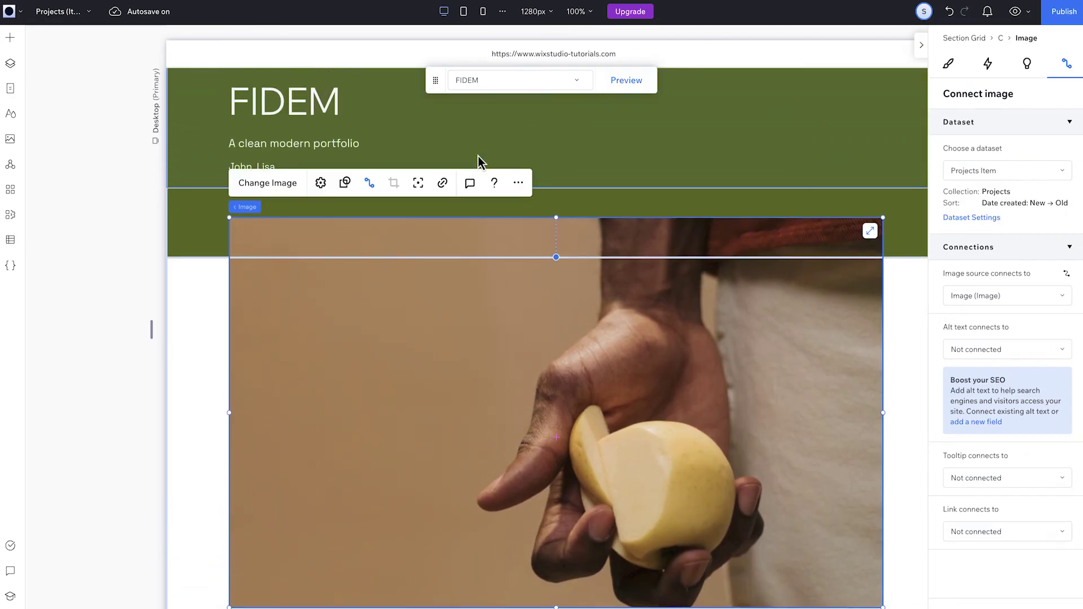
- Switch to the Home page, scroll to Our Projects, and select the project-card repeater
{"action": "left_click", "coordinate": [82, 12]}
{"action": "left_click", "coordinate": [72, 43]}
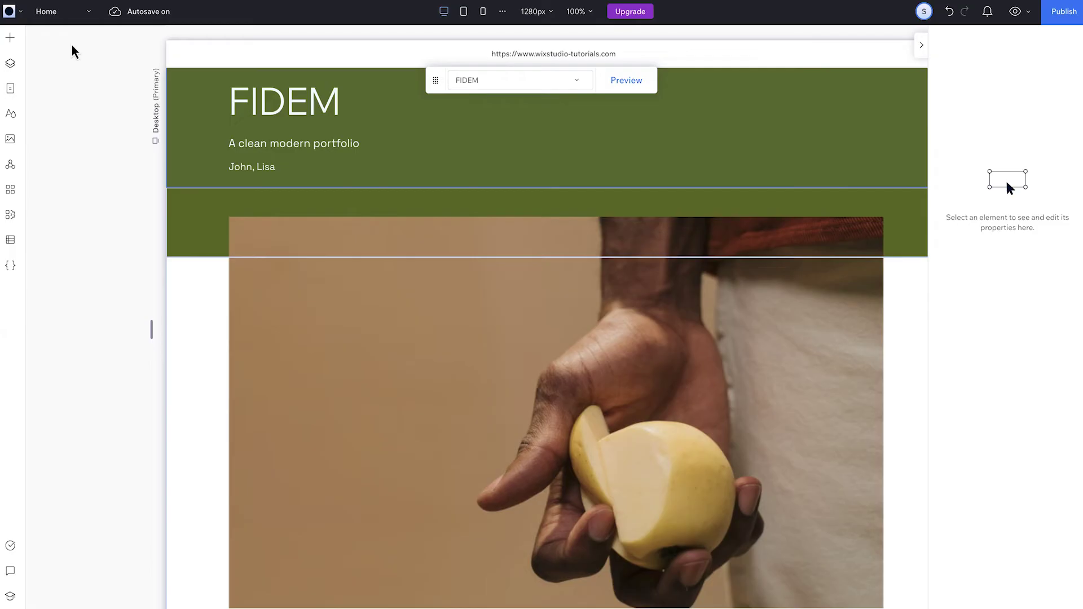
{"action": "scroll", "coordinate": [356, 341], "scroll_direction": "down", "scroll_amount": 6}
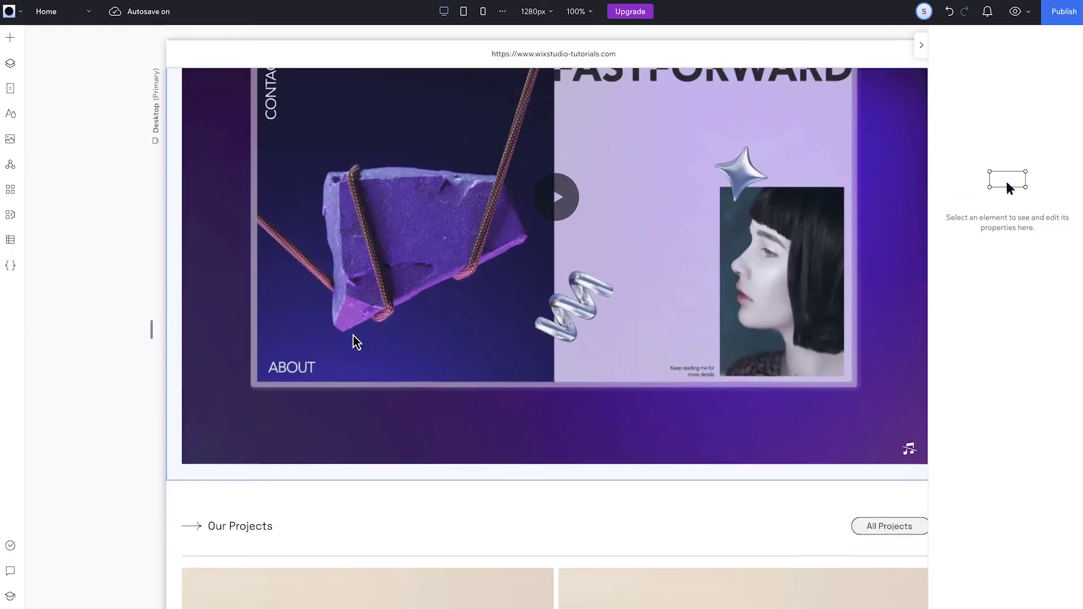
{"action": "scroll", "coordinate": [356, 340], "scroll_direction": "down", "scroll_amount": 8}
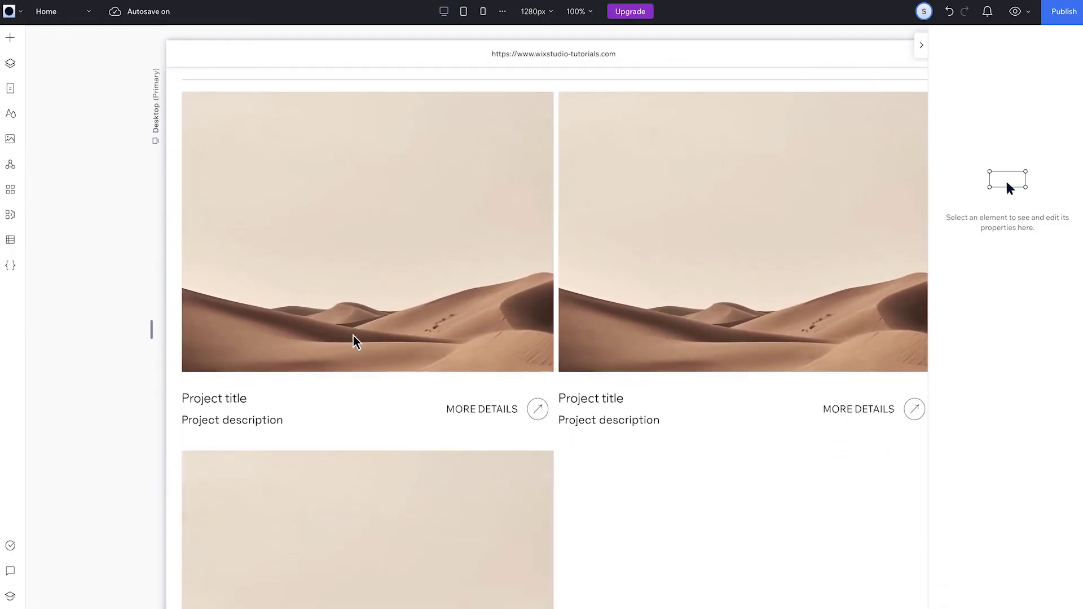
{"action": "left_click", "coordinate": [361, 378]}
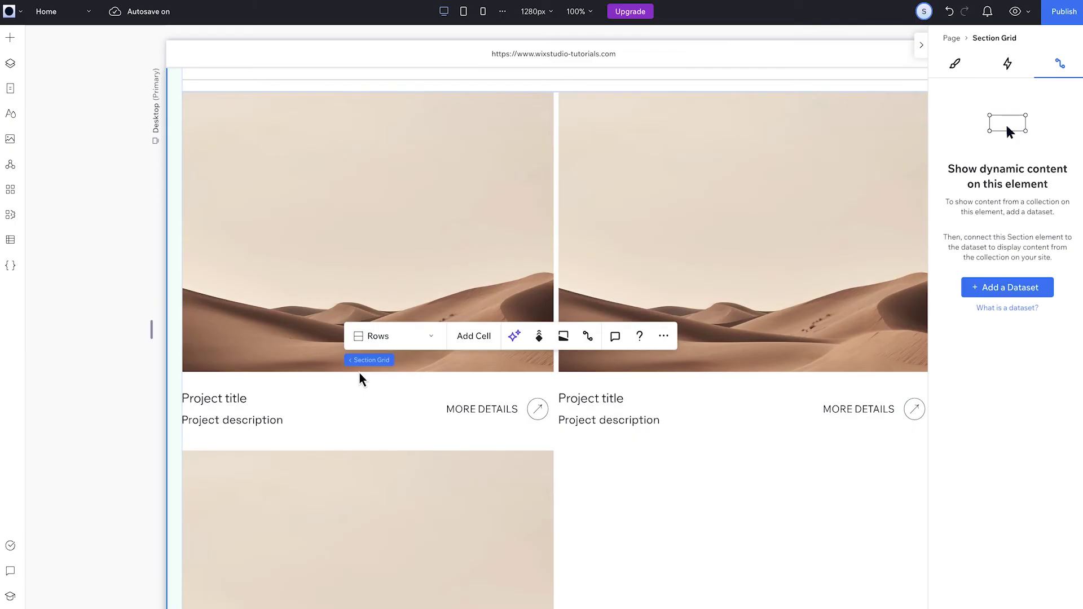
{"action": "left_click", "coordinate": [360, 374]}
{"action": "left_click", "coordinate": [360, 374]}
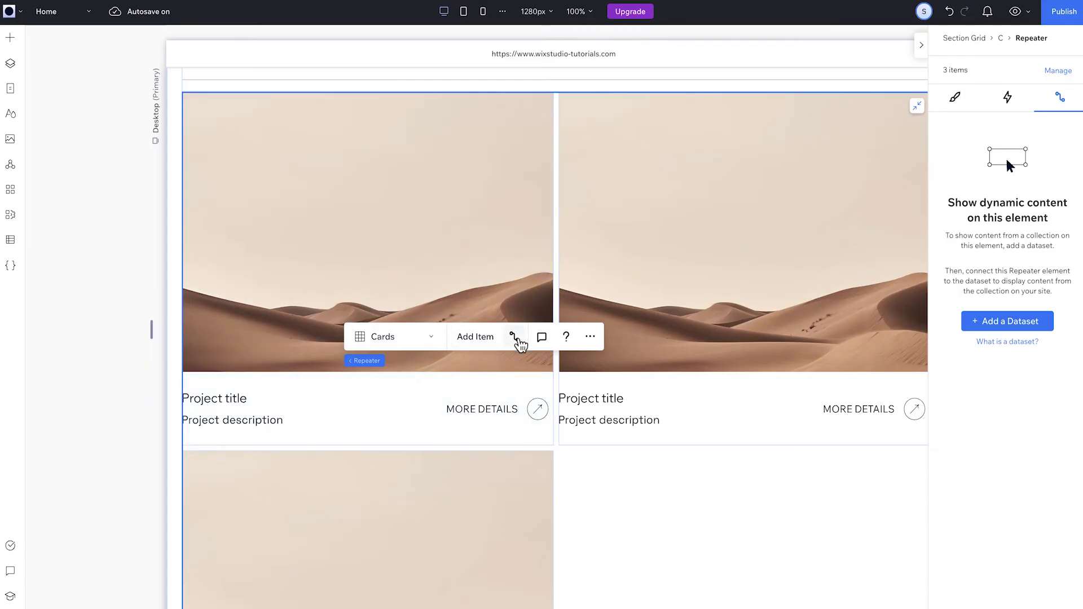
- Create a dataset named Projects from the Projects collection for the repeater
{"action": "left_click", "coordinate": [1036, 326]}
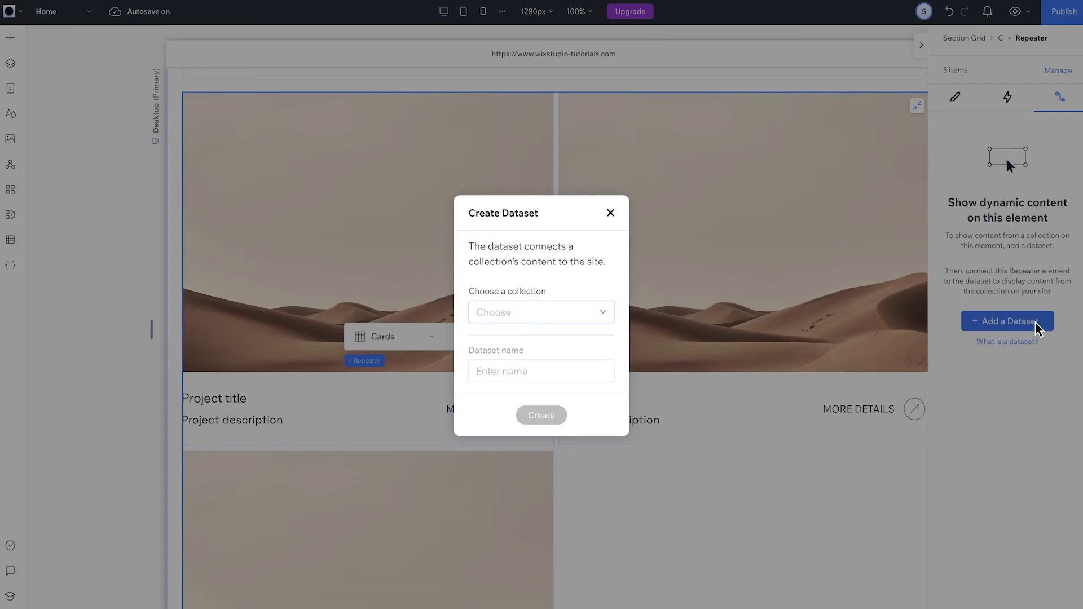
{"action": "left_click", "coordinate": [577, 320]}
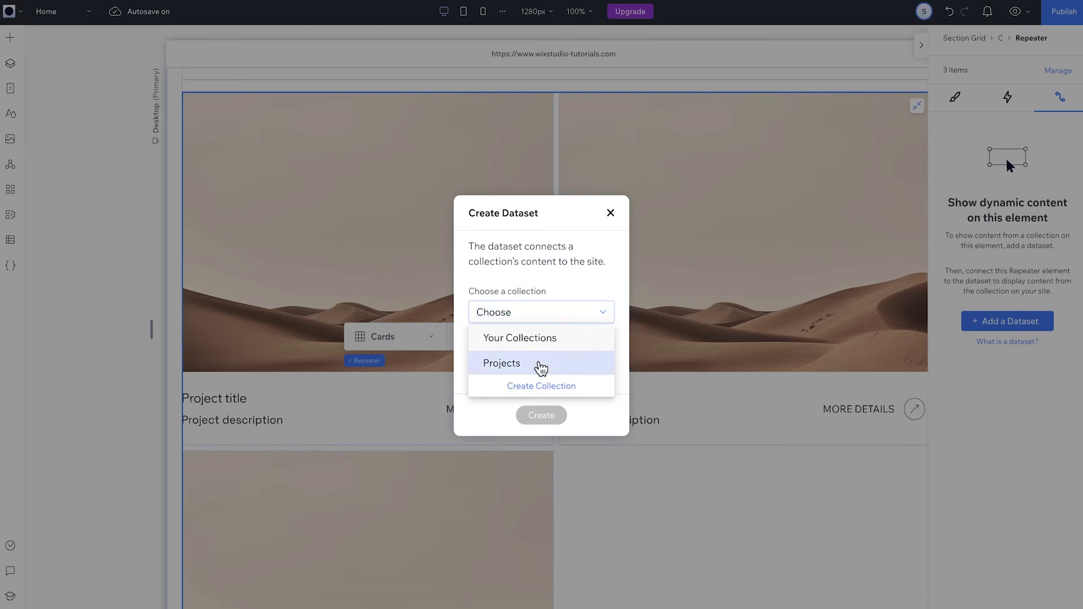
{"action": "left_click", "coordinate": [539, 365]}
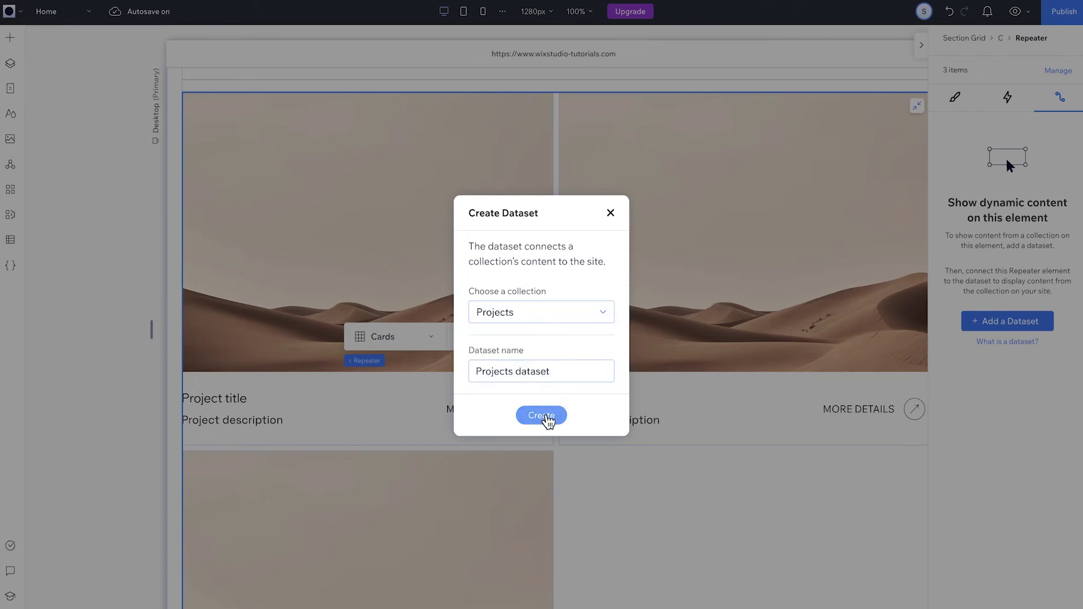
{"action": "left_click", "coordinate": [531, 372]}
{"action": "left_click", "coordinate": [553, 373]}
{"action": "key", "text": "BackSpace"}
{"action": "key", "text": "BackSpace"}
{"action": "key", "text": "BackSpace"}
{"action": "key", "text": "BackSpace"}
{"action": "key", "text": "BackSpace"}
{"action": "key", "text": "BackSpace"}
{"action": "key", "text": "BackSpace"}
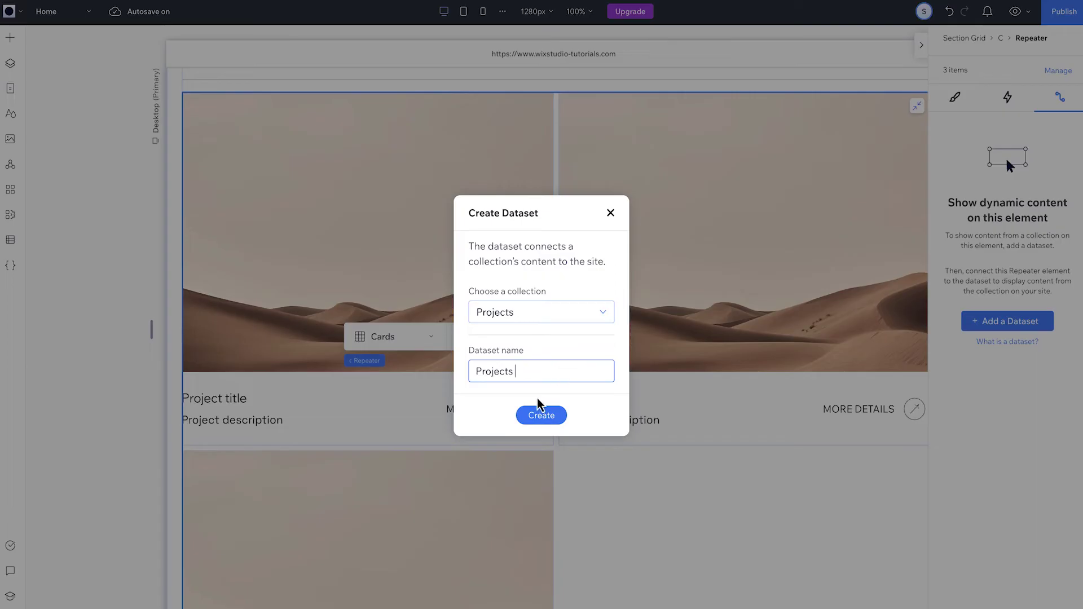
{"action": "left_click", "coordinate": [545, 417]}
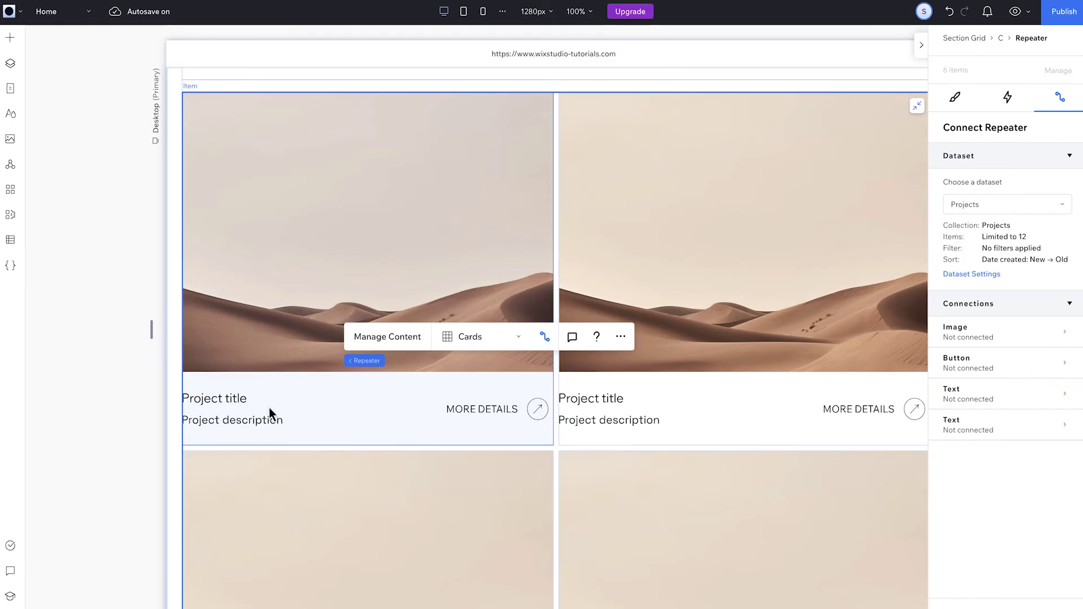
- Bind the card title to Title, description to Short description, and image to Image
{"action": "left_click", "coordinate": [230, 399]}
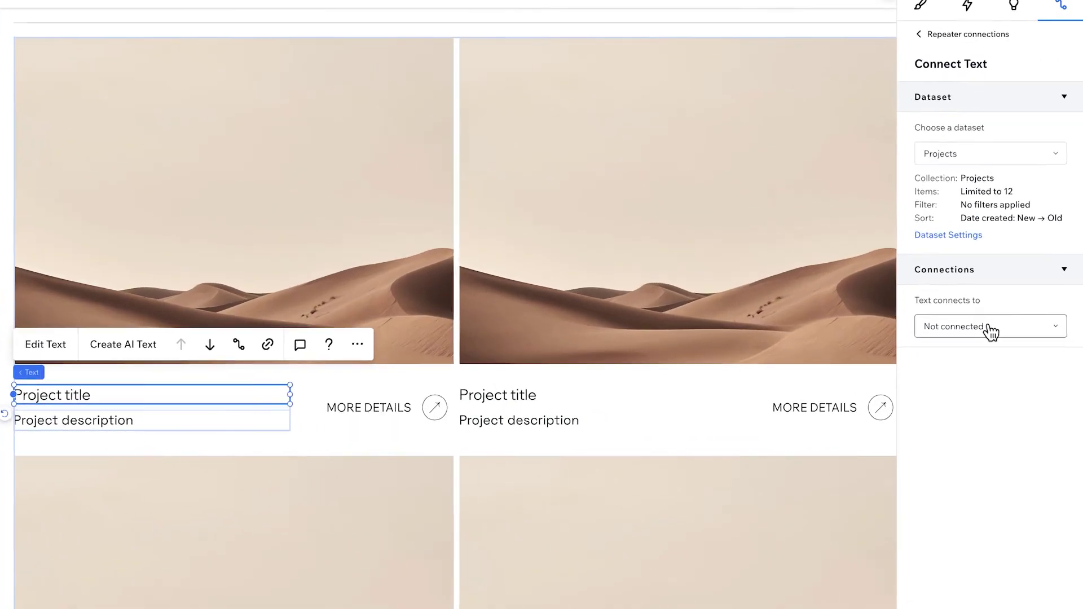
{"action": "left_click", "coordinate": [1004, 341]}
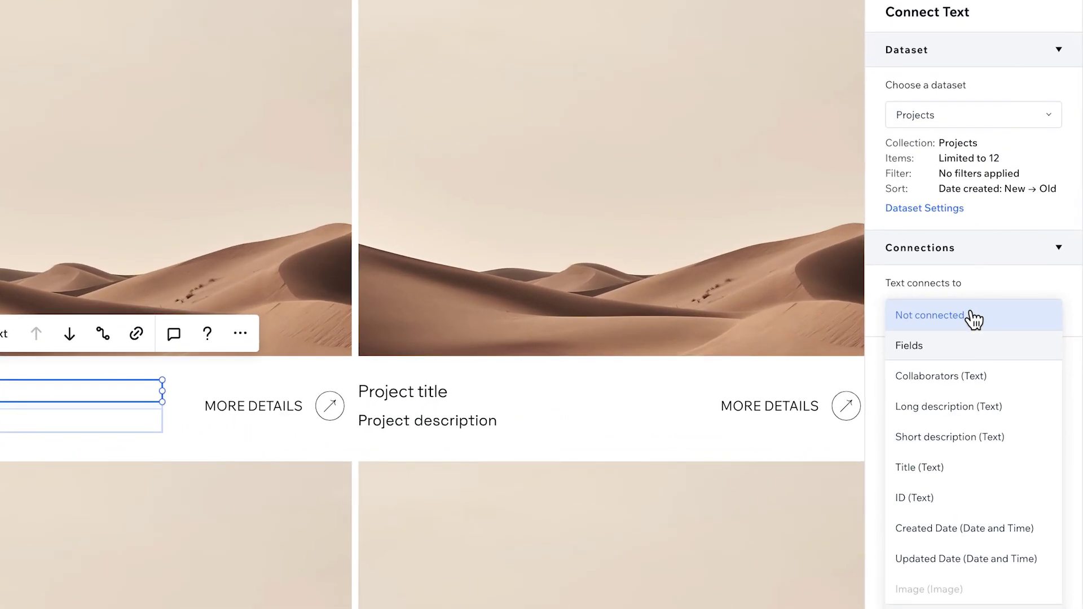
{"action": "left_click", "coordinate": [937, 466]}
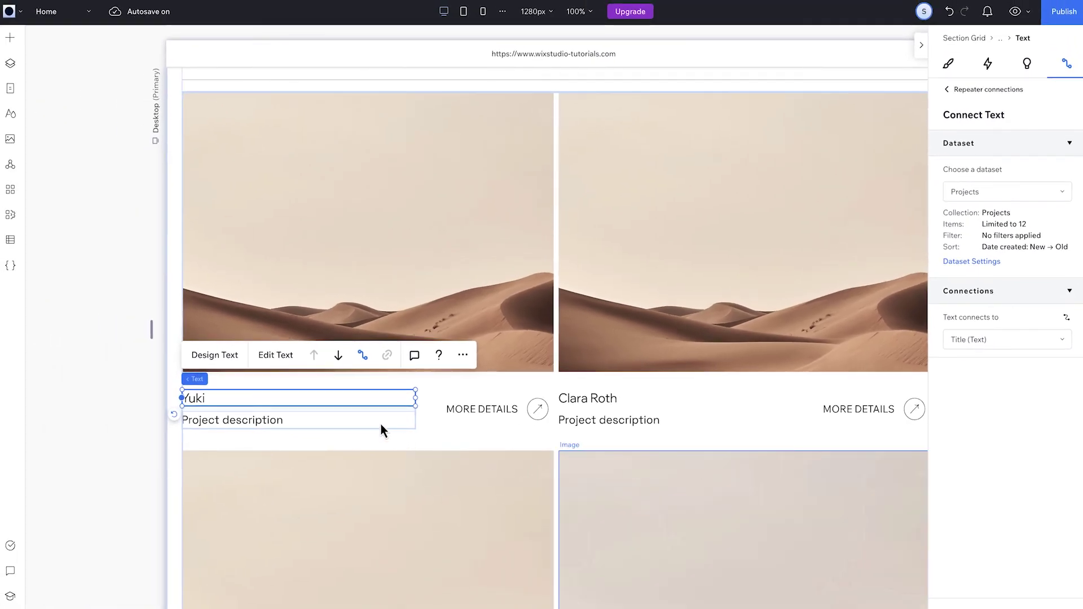
{"action": "left_click", "coordinate": [380, 422]}
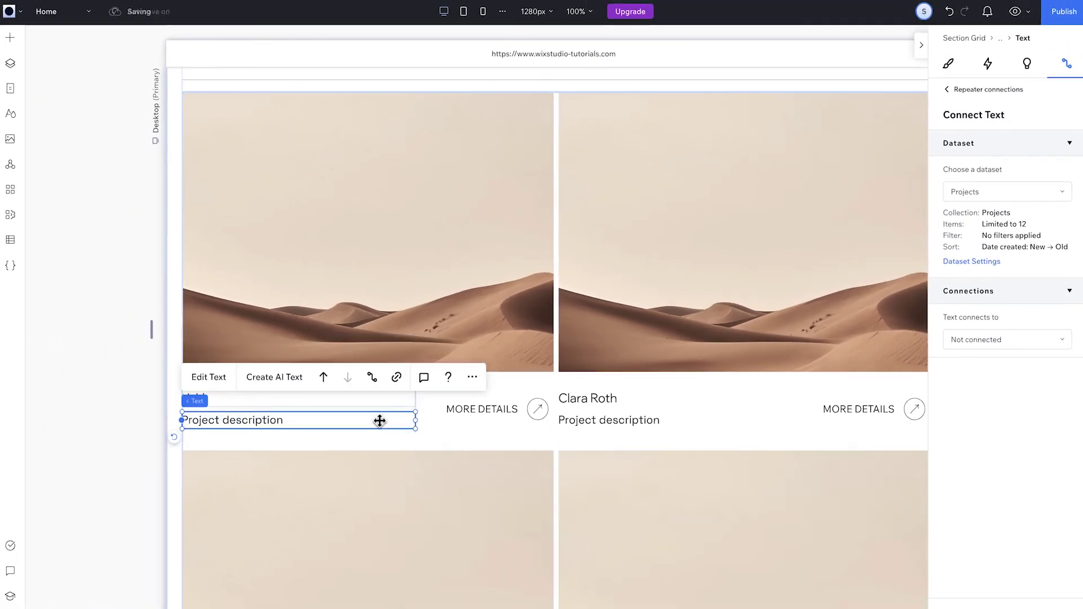
{"action": "left_click", "coordinate": [980, 341]}
{"action": "left_click", "coordinate": [978, 432]}
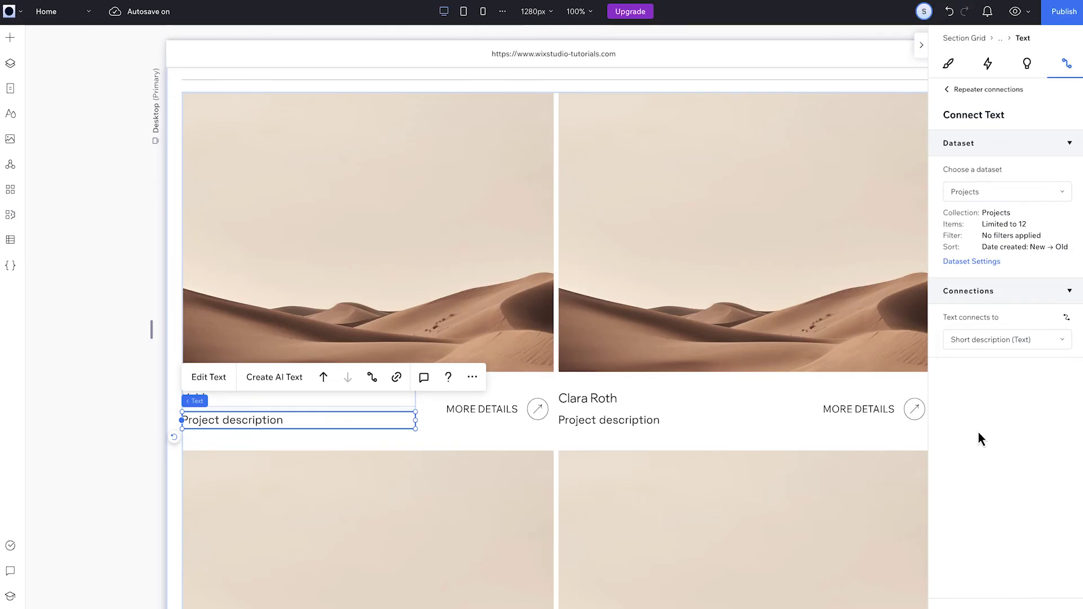
{"action": "left_click", "coordinate": [438, 289]}
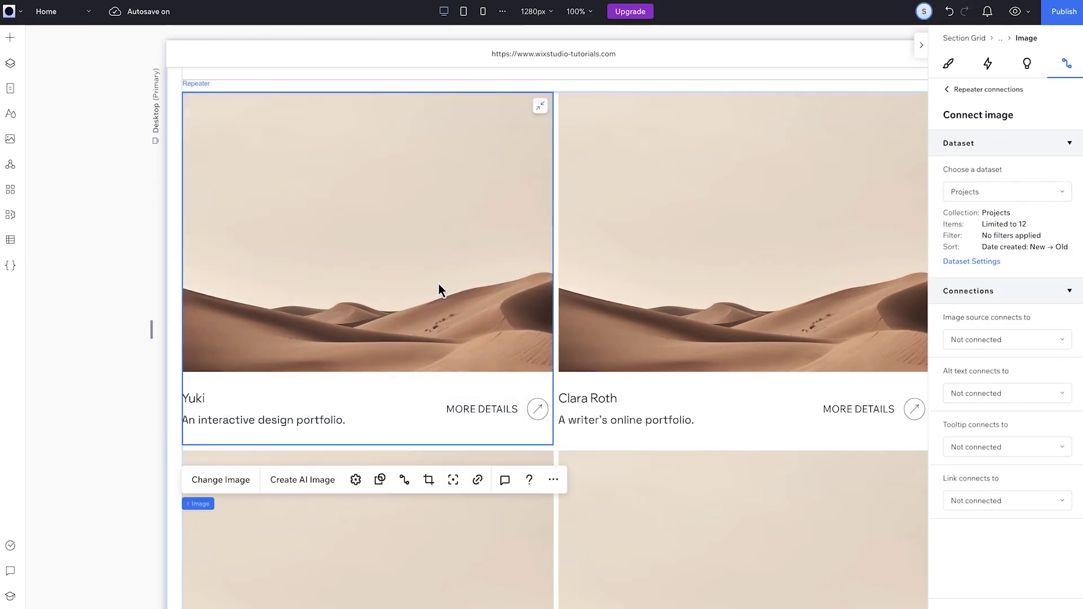
{"action": "left_click", "coordinate": [1011, 341]}
{"action": "left_click", "coordinate": [998, 387]}
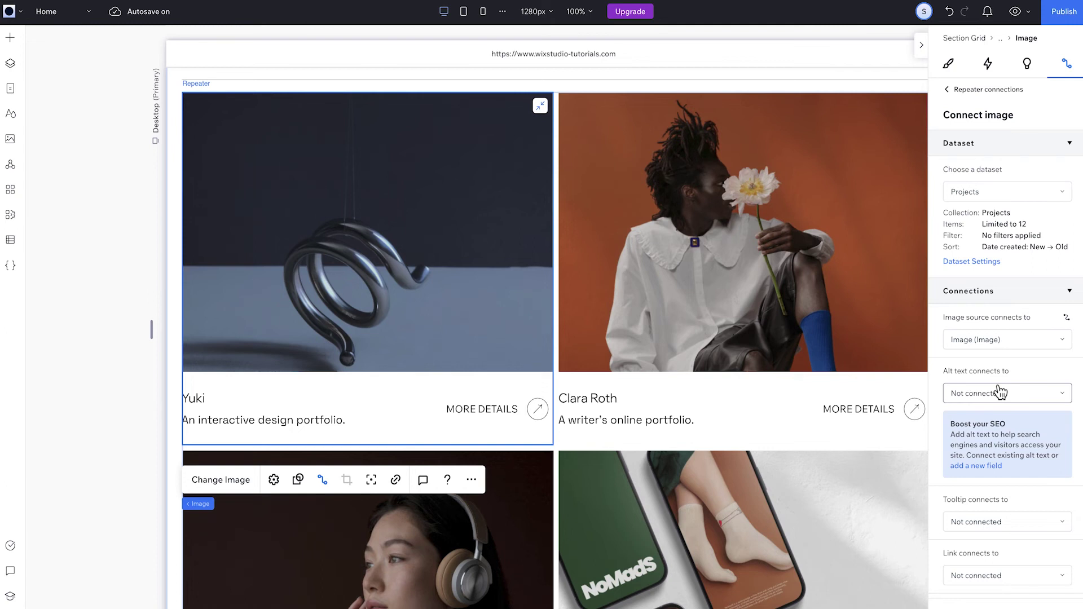
- Link the MORE DETAILS button's click action to Projects (Item), then open Dataset Settings
{"action": "left_click", "coordinate": [480, 410]}
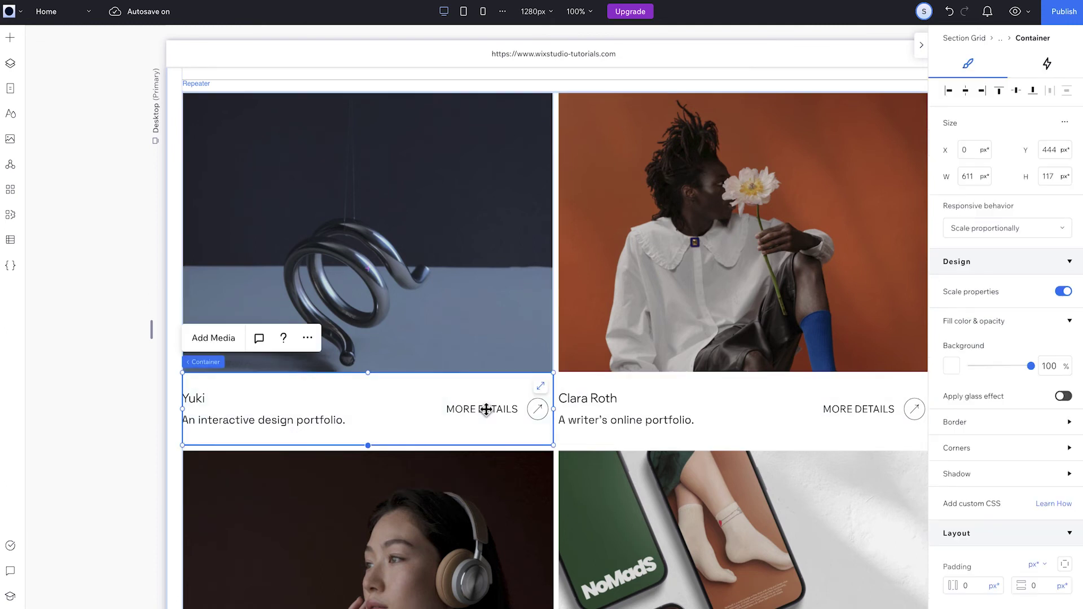
{"action": "left_click", "coordinate": [480, 410]}
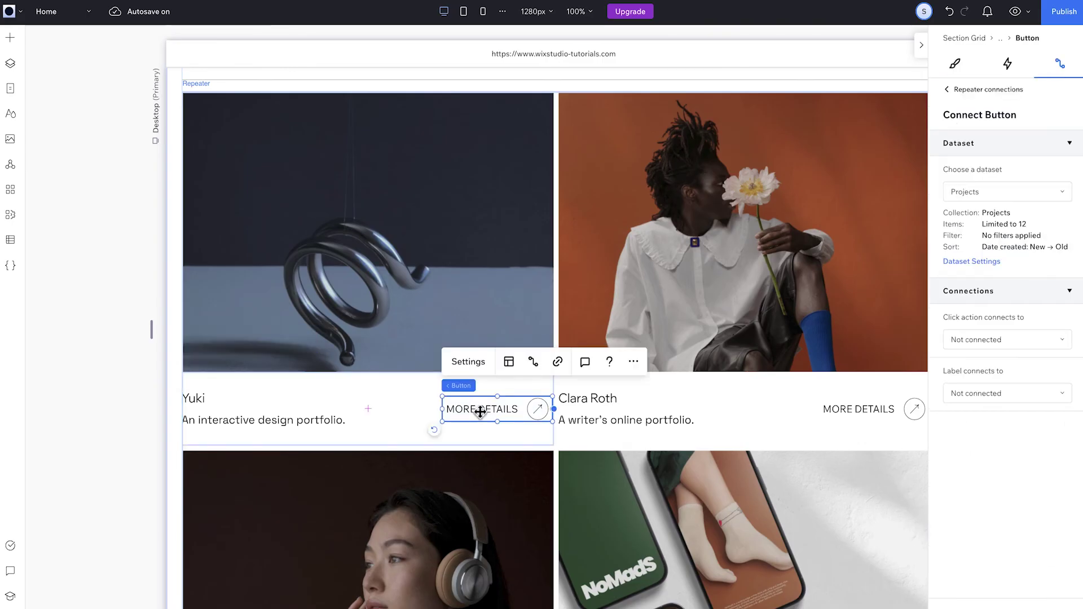
{"action": "left_click", "coordinate": [996, 345]}
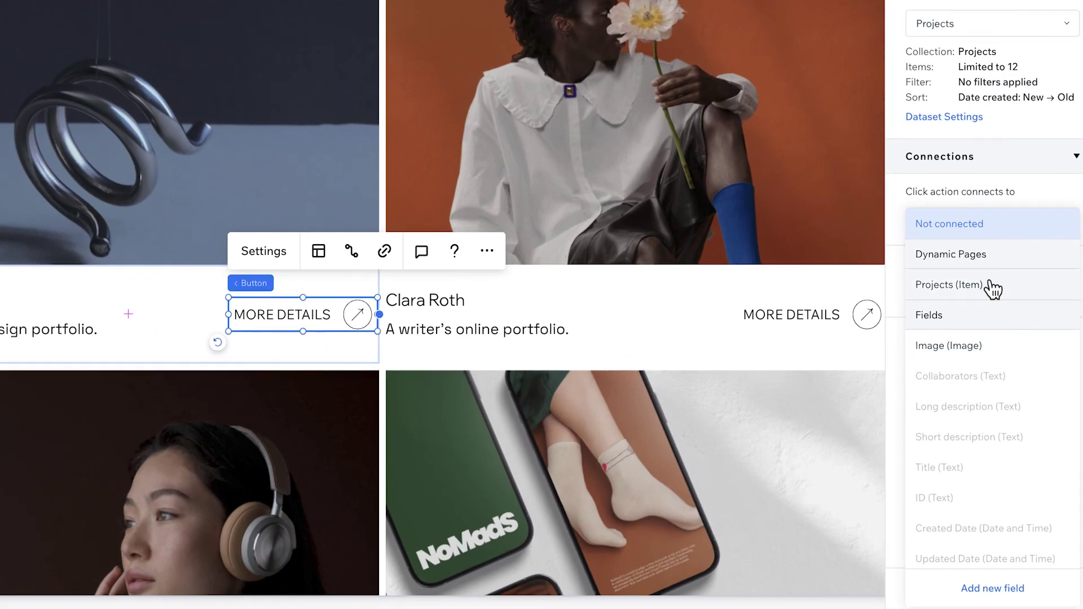
{"action": "left_click", "coordinate": [992, 287]}
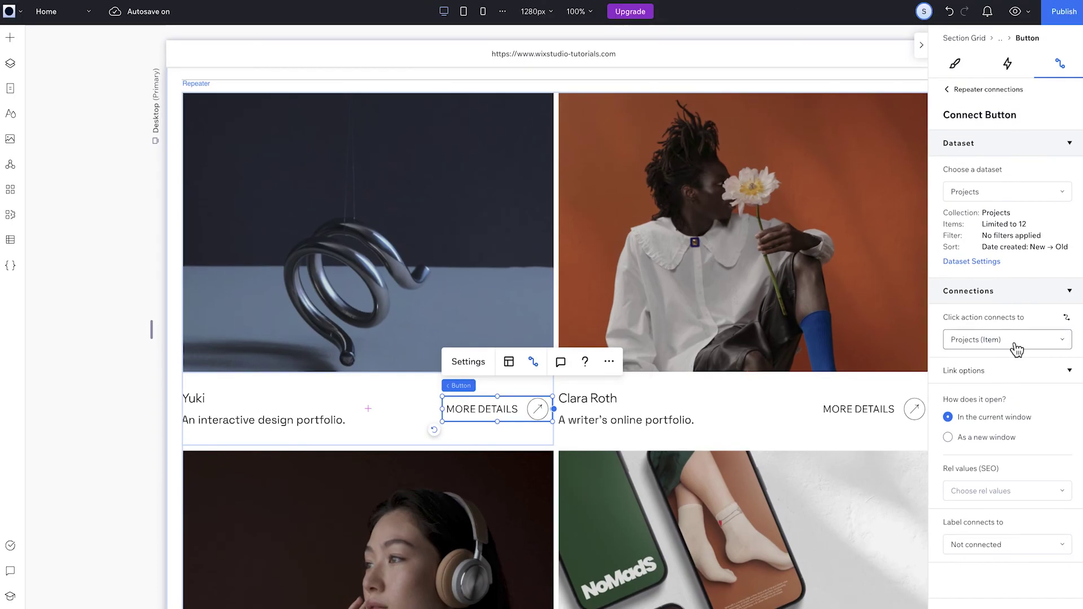
{"action": "left_click", "coordinate": [977, 263]}
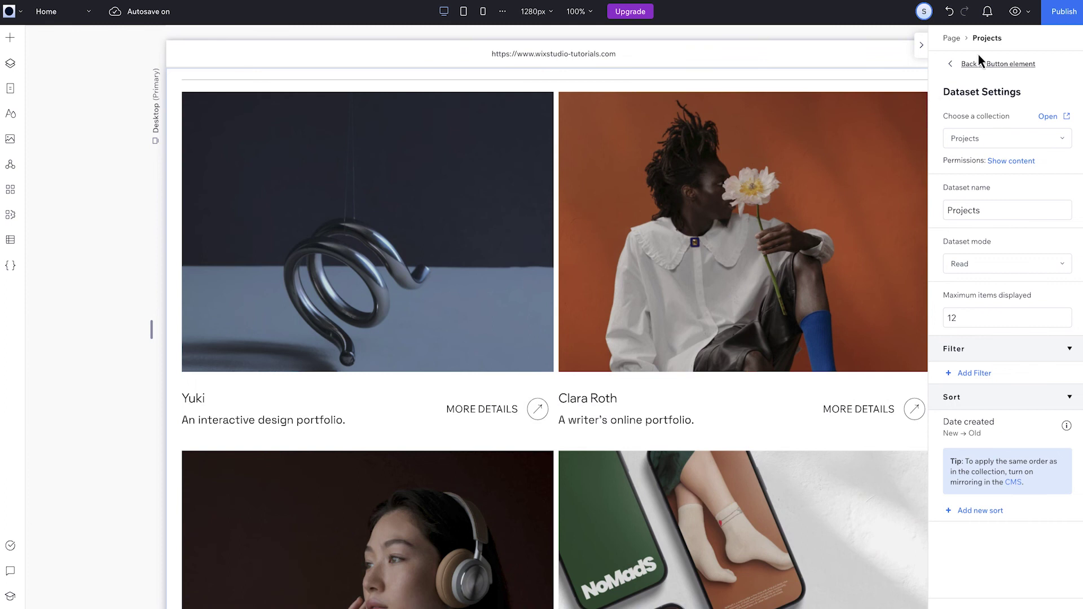
- Preview the site and open the first project's page via its MORE DETAILS button
{"action": "left_click", "coordinate": [1015, 11]}
{"action": "scroll", "coordinate": [710, 223], "scroll_direction": "down", "scroll_amount": 5}
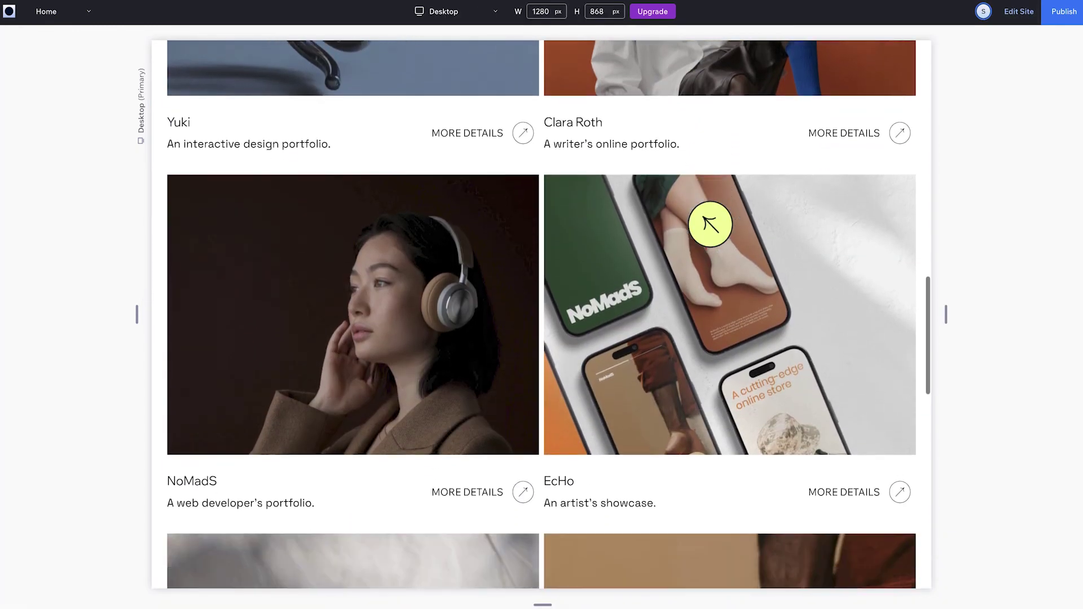
{"action": "scroll", "coordinate": [709, 223], "scroll_direction": "down", "scroll_amount": 6}
{"action": "scroll", "coordinate": [709, 223], "scroll_direction": "up", "scroll_amount": 10}
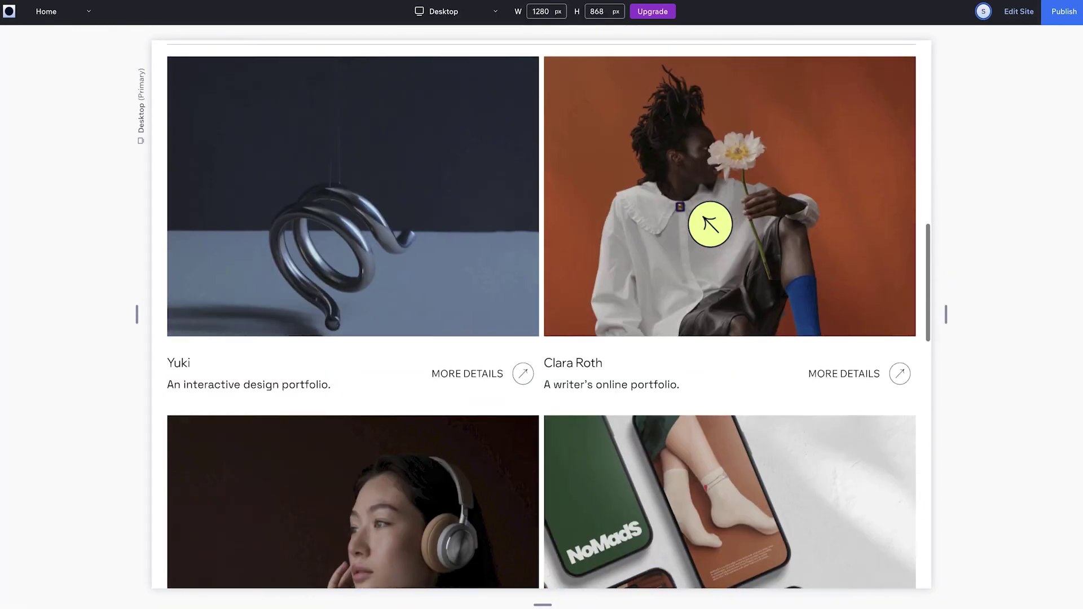
{"action": "scroll", "coordinate": [709, 223], "scroll_direction": "up", "scroll_amount": 1}
{"action": "left_click", "coordinate": [455, 407]}
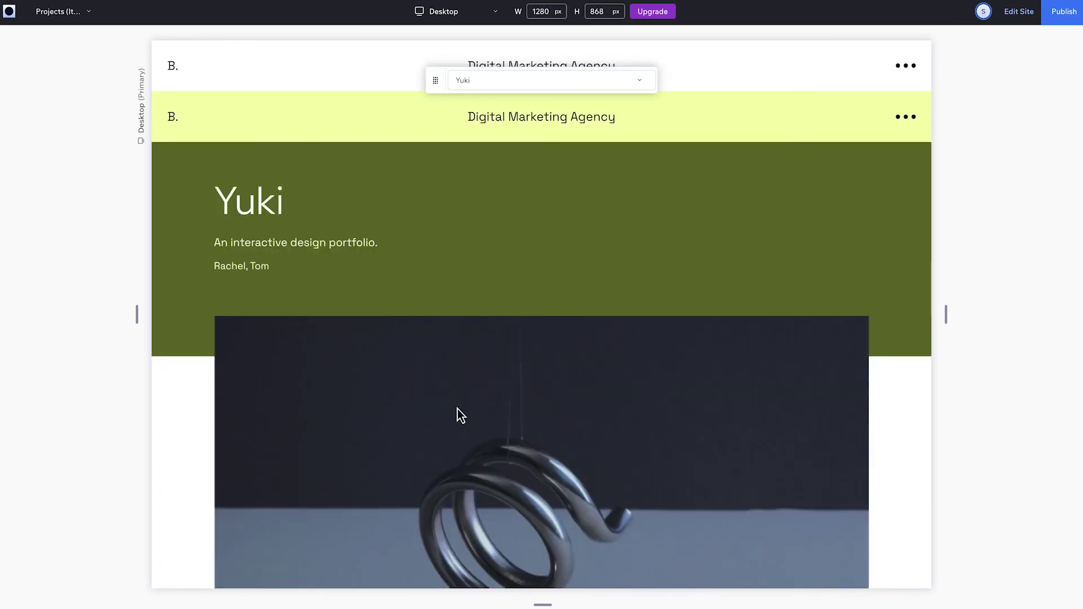
{"action": "scroll", "coordinate": [458, 408], "scroll_direction": "down", "scroll_amount": 6}
{"action": "scroll", "coordinate": [458, 408], "scroll_direction": "up", "scroll_amount": 5}
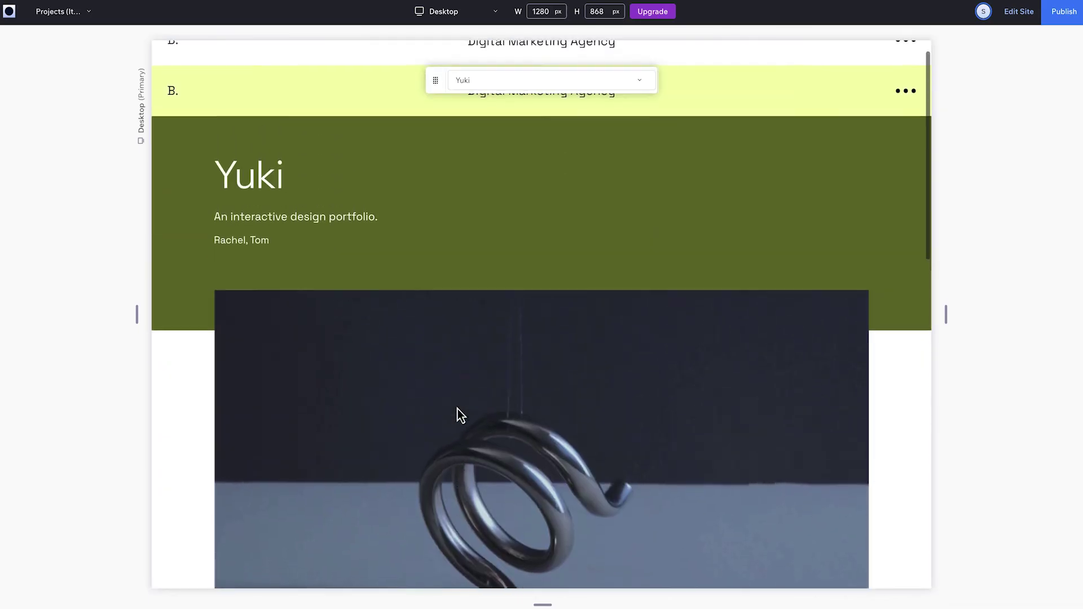
- Return home, open the NoMadS project page, and go back to the editor
{"action": "left_click", "coordinate": [173, 45]}
{"action": "scroll", "coordinate": [576, 358], "scroll_direction": "down", "scroll_amount": 15}
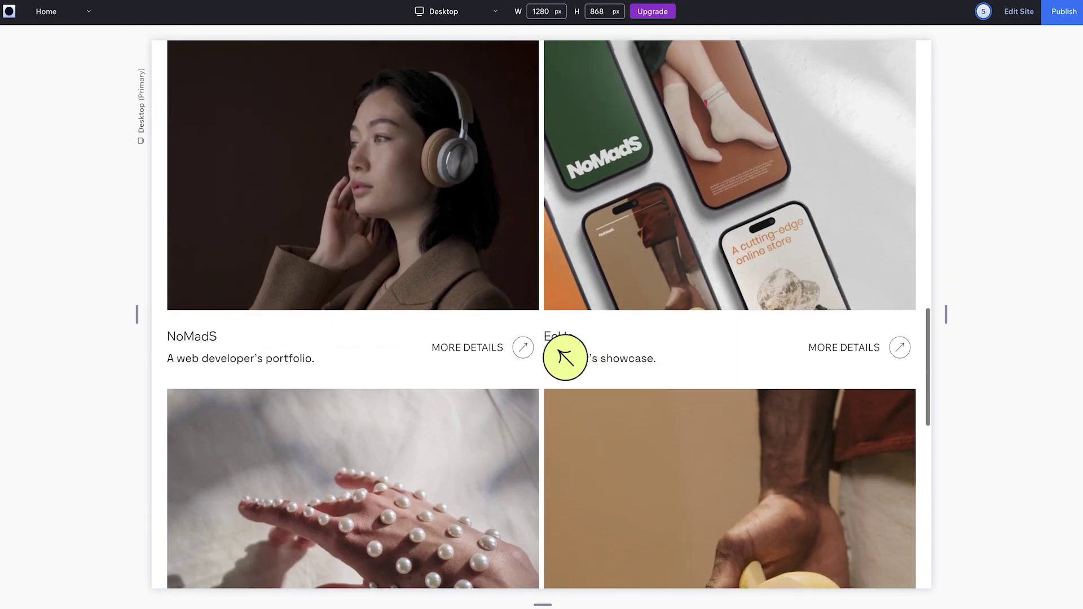
{"action": "left_click", "coordinate": [485, 357]}
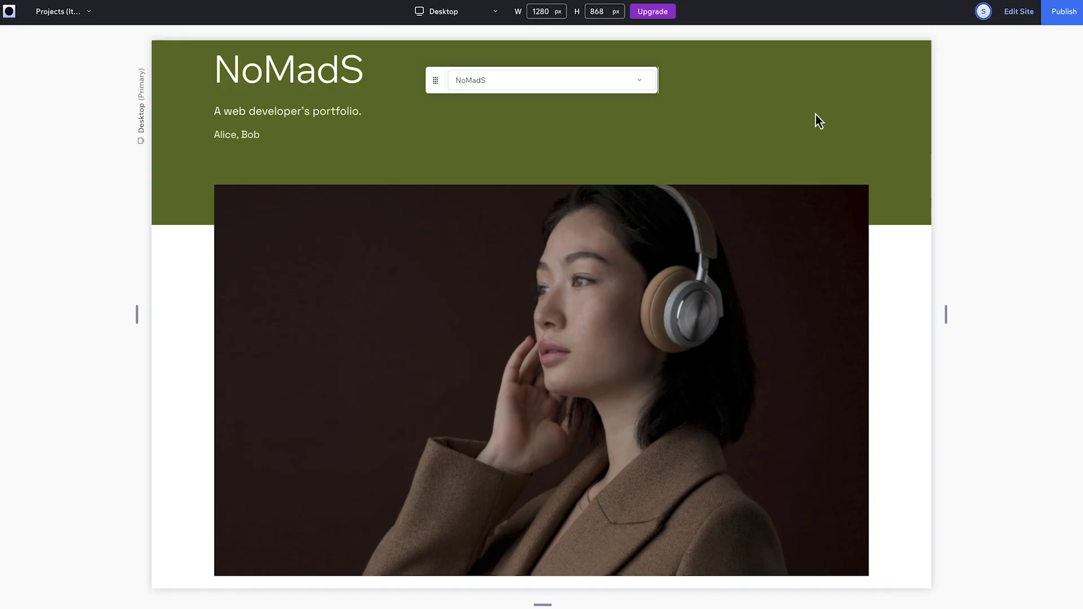
{"action": "left_click", "coordinate": [1021, 12]}
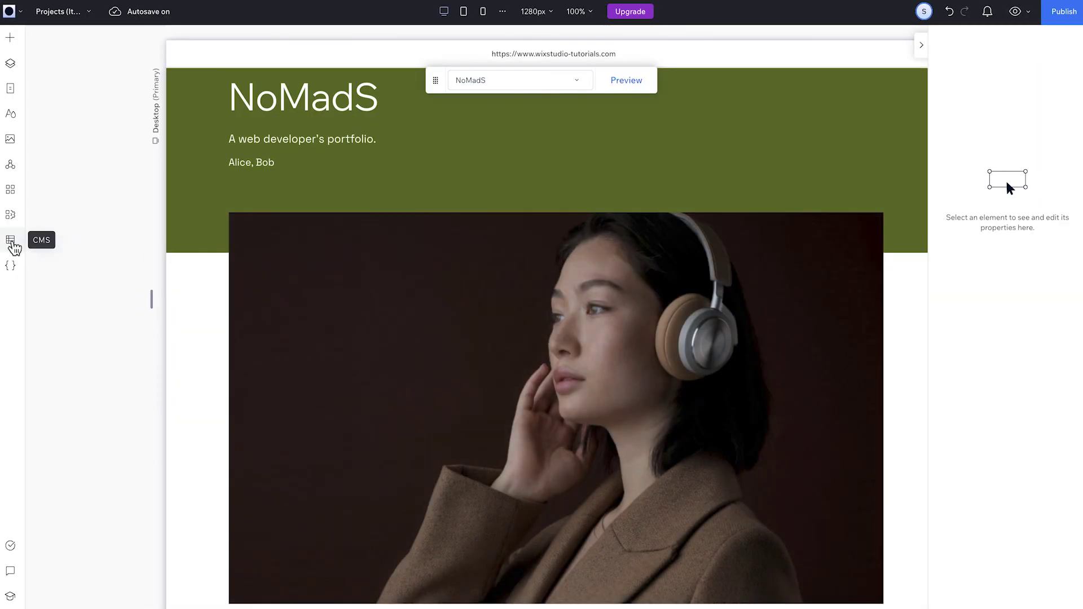
- List the site's CMS collections, then open the Projects collection table from the dashboard
{"action": "left_click", "coordinate": [11, 241]}
{"action": "left_click", "coordinate": [124, 79]}
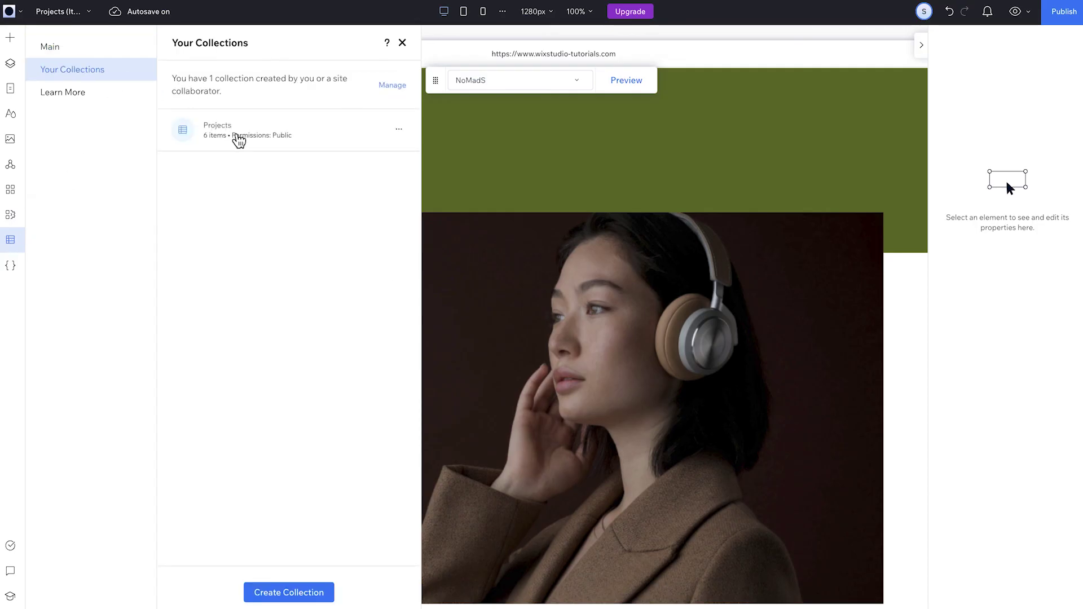
{"action": "left_click", "coordinate": [9, 11]}
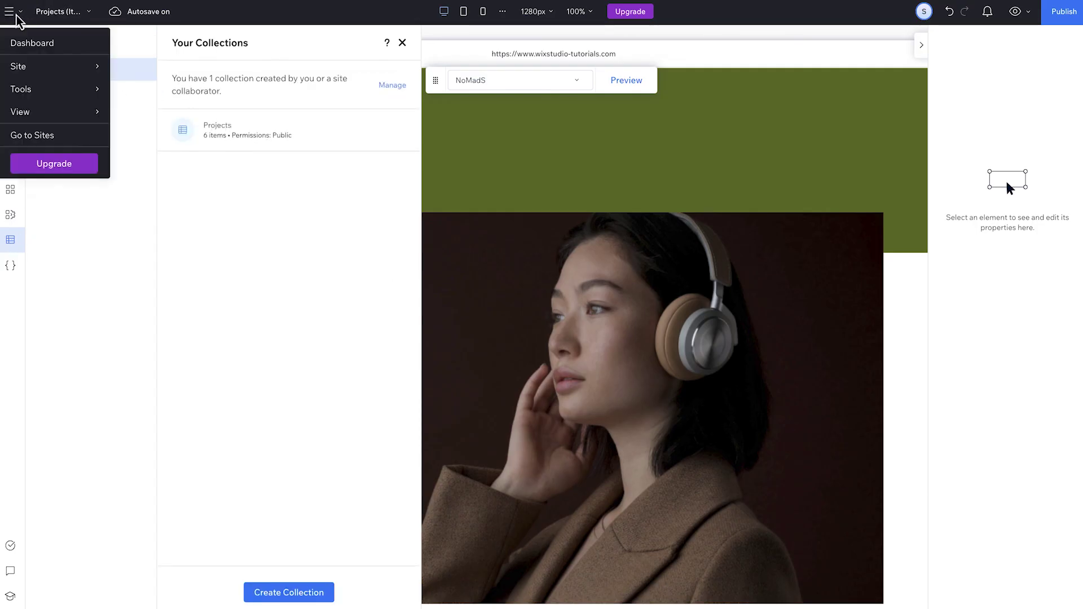
{"action": "left_click", "coordinate": [33, 43]}
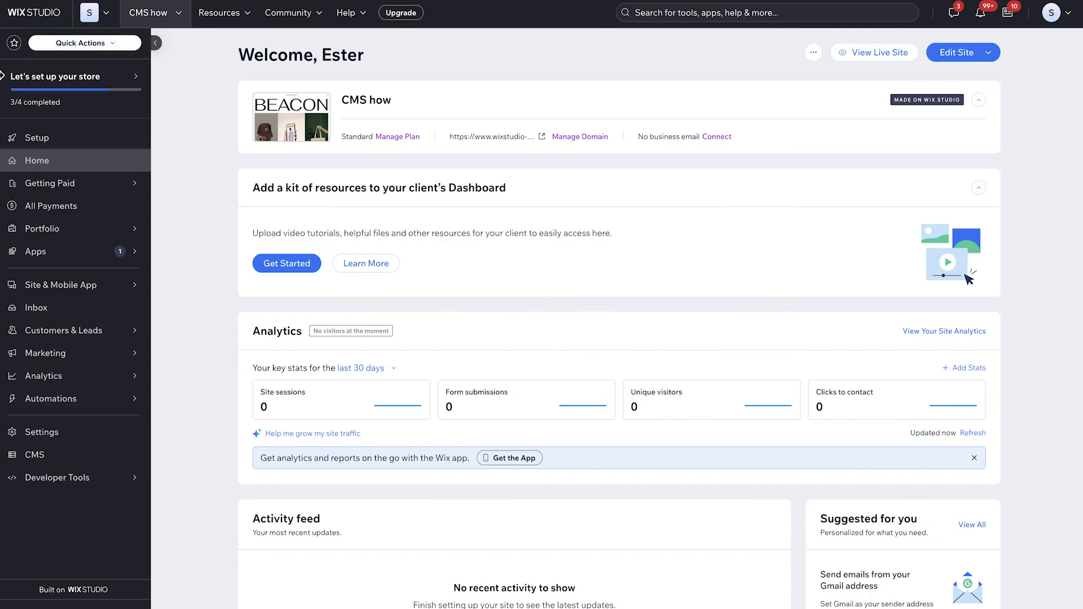
{"action": "left_click", "coordinate": [63, 456]}
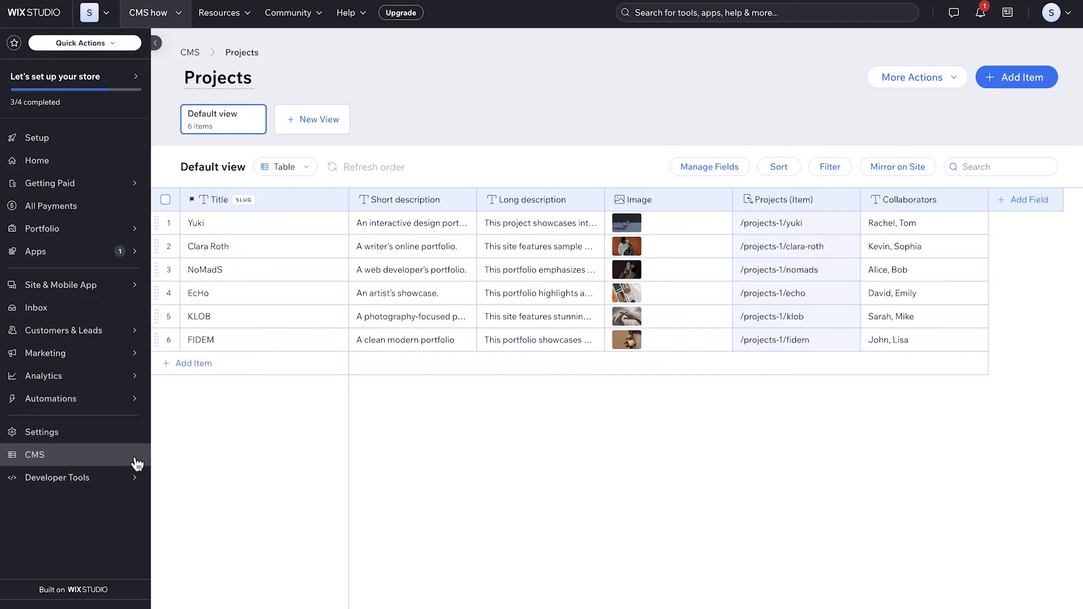